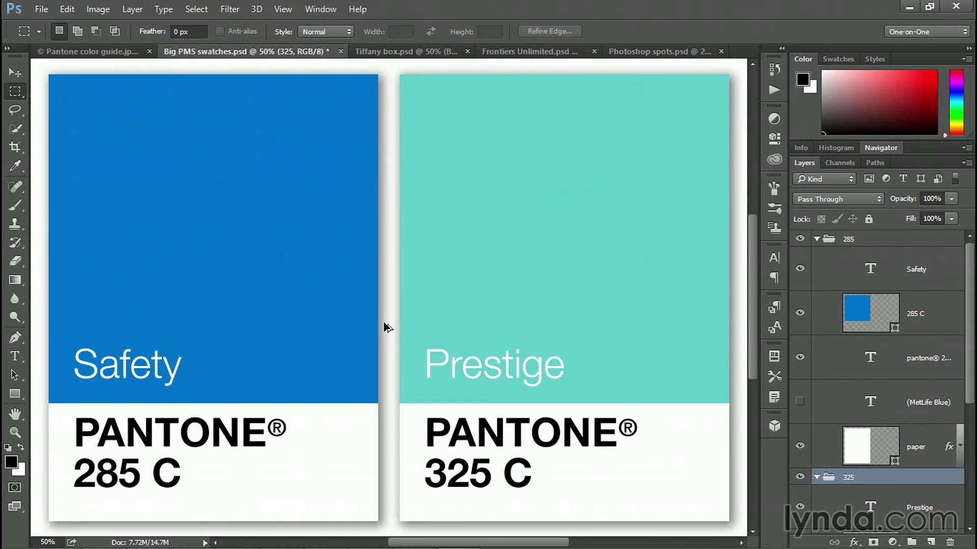
Show the (MetLife Blue) and (Pure Turquoise) labels in Big PMS swatches.psd and the 325 swatch group in Tiffany box.psd.
{"action": "key", "text": "ctrl+alt+z"}
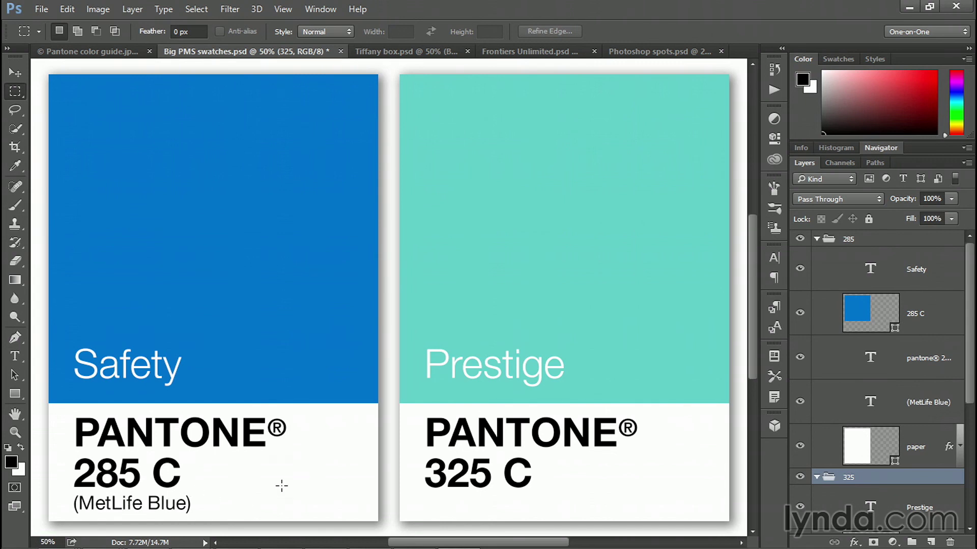
{"action": "key", "text": "ctrl+alt+z"}
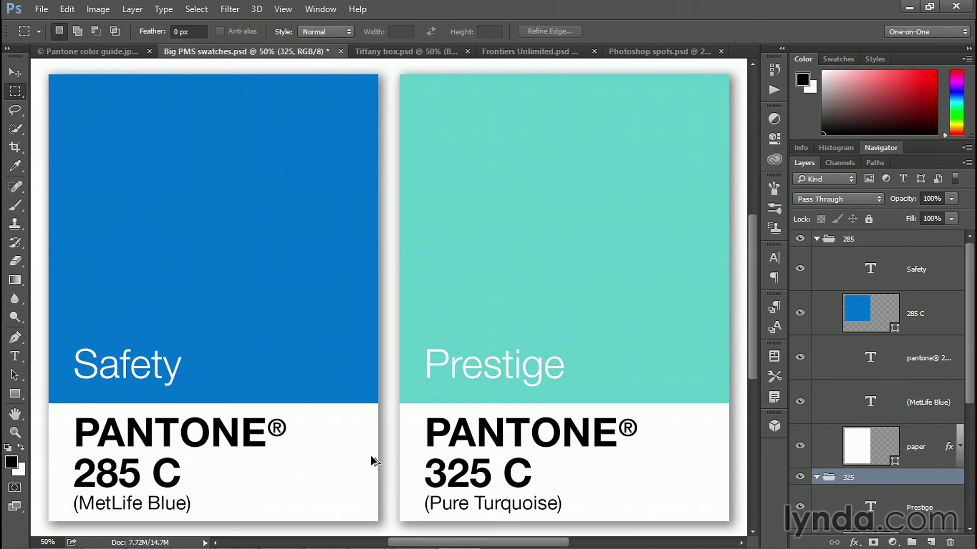
{"action": "key", "text": "ctrl+Tab"}
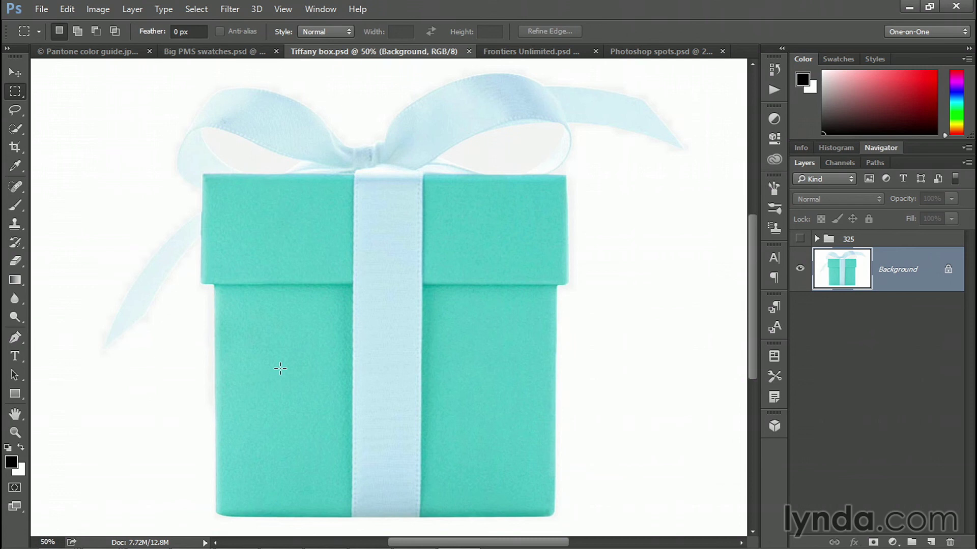
{"action": "key", "text": "ctrl+alt+comma"}
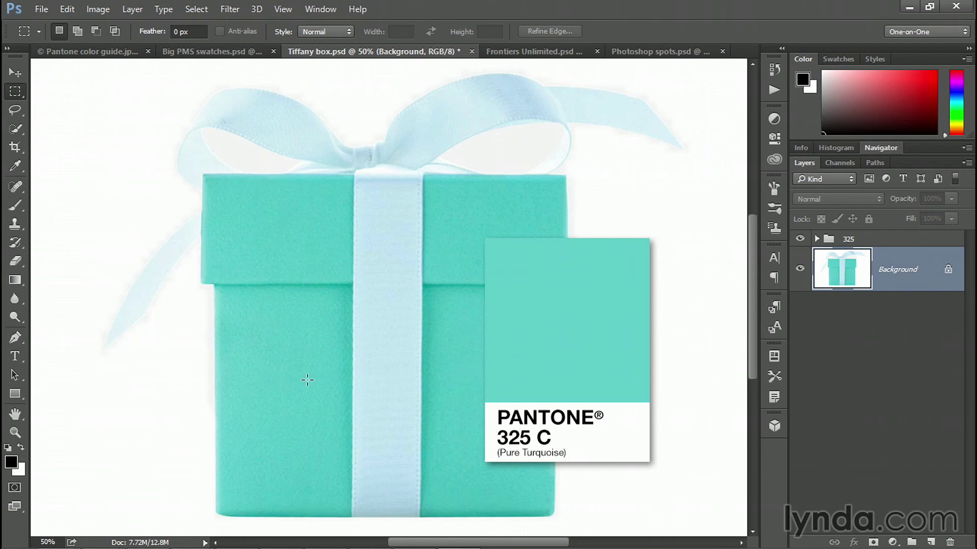
Compare the spot color vector logo in Illustrator with Frontiers Unlimited.psd and Photoshop spots.psd in Photoshop, ending on Frontiers Unlimited.psd.
{"action": "key", "text": "alt+Tab"}
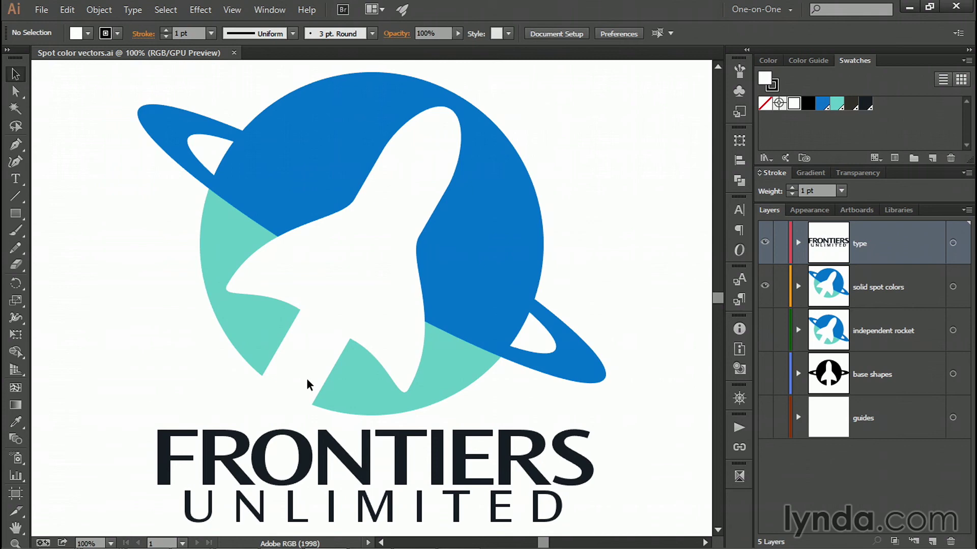
{"action": "key", "text": "alt+Tab"}
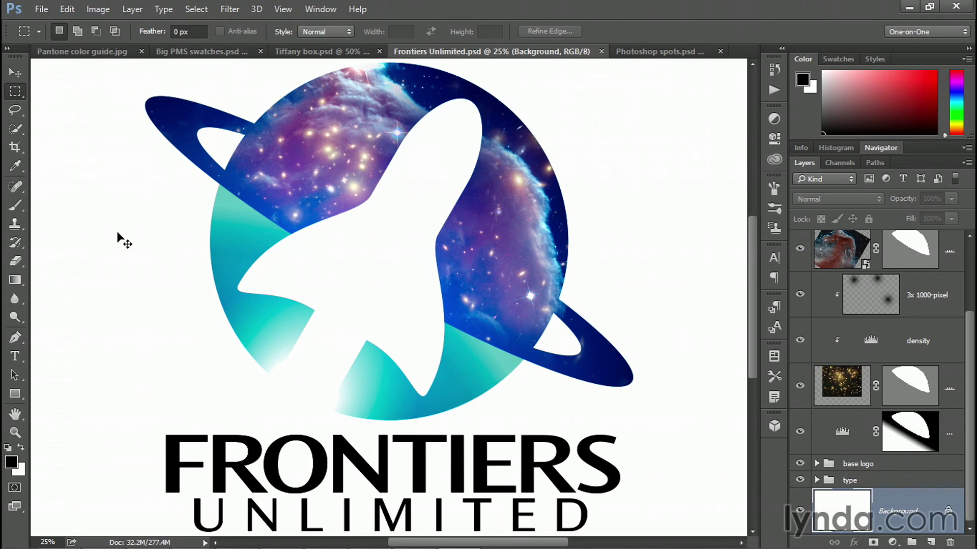
{"action": "key", "text": "ctrl+Tab"}
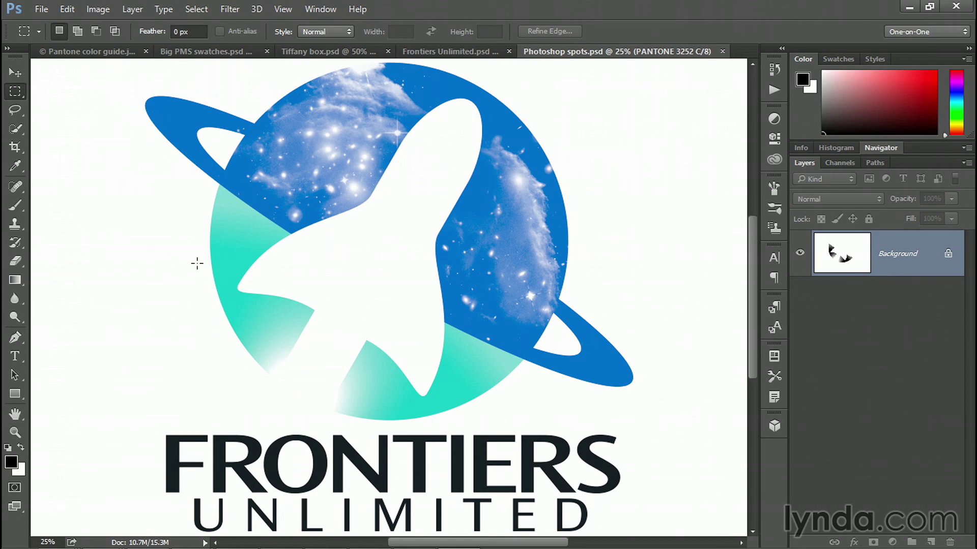
{"action": "key", "text": "ctrl+shift+Tab"}
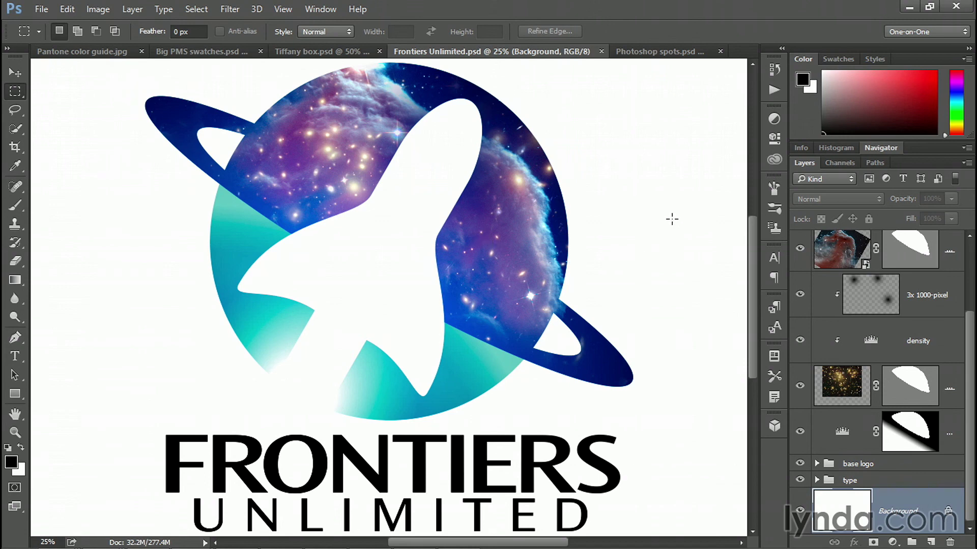
Add a new spot channel to Frontiers Unlimited.psd using PANTONE 285 C from the PANTONE+ Solid Coated book.
{"action": "left_click", "coordinate": [838, 163]}
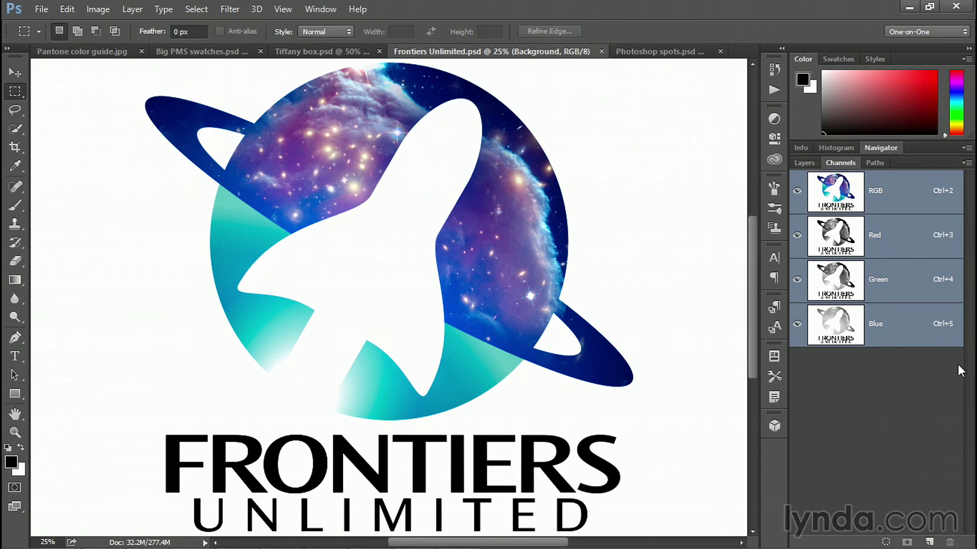
{"action": "left_click", "coordinate": [928, 542]}
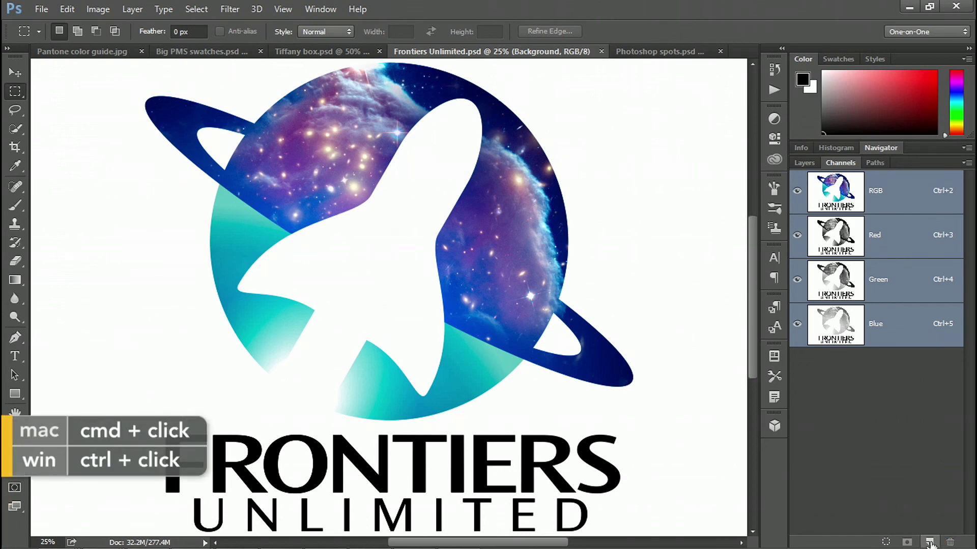
{"action": "left_click", "coordinate": [929, 542], "text": "ctrl"}
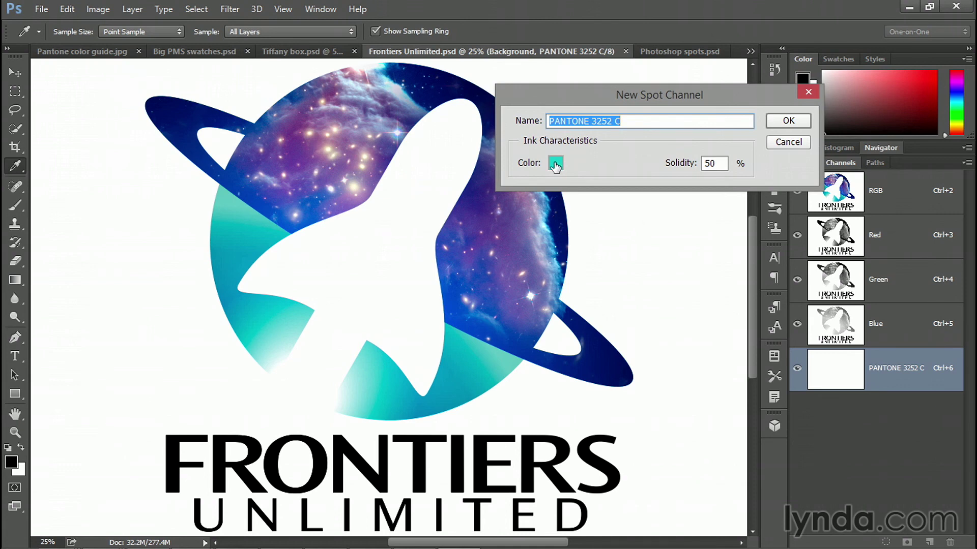
{"action": "left_click", "coordinate": [555, 165]}
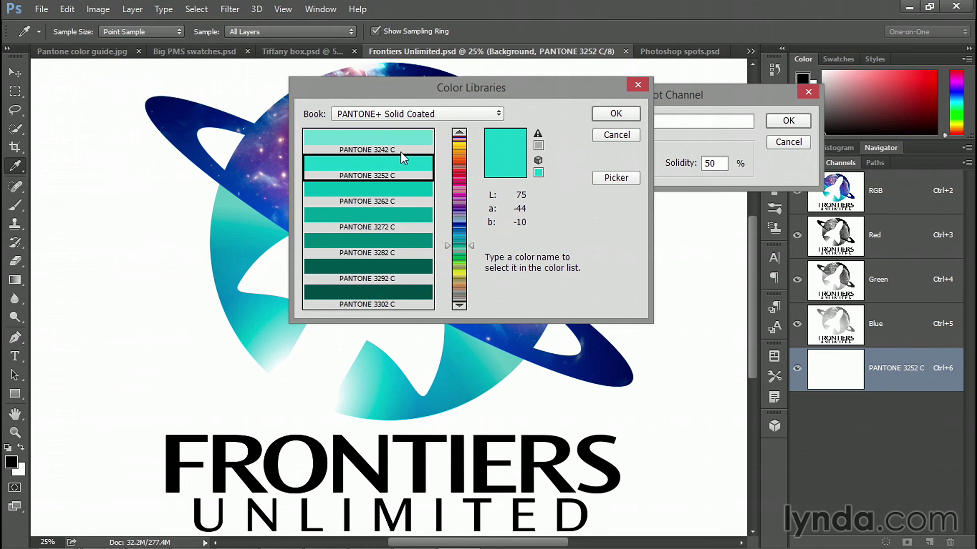
{"action": "left_click", "coordinate": [450, 116]}
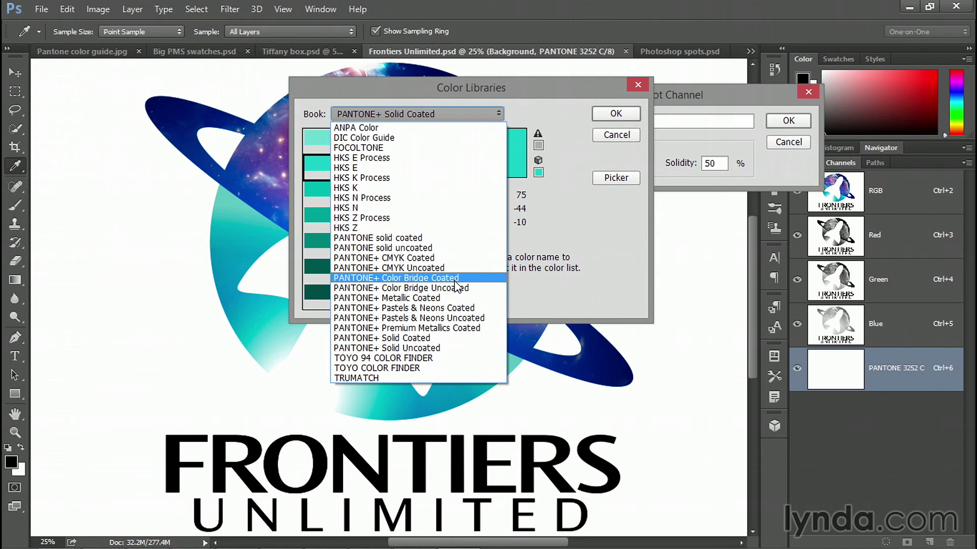
{"action": "left_click", "coordinate": [450, 339]}
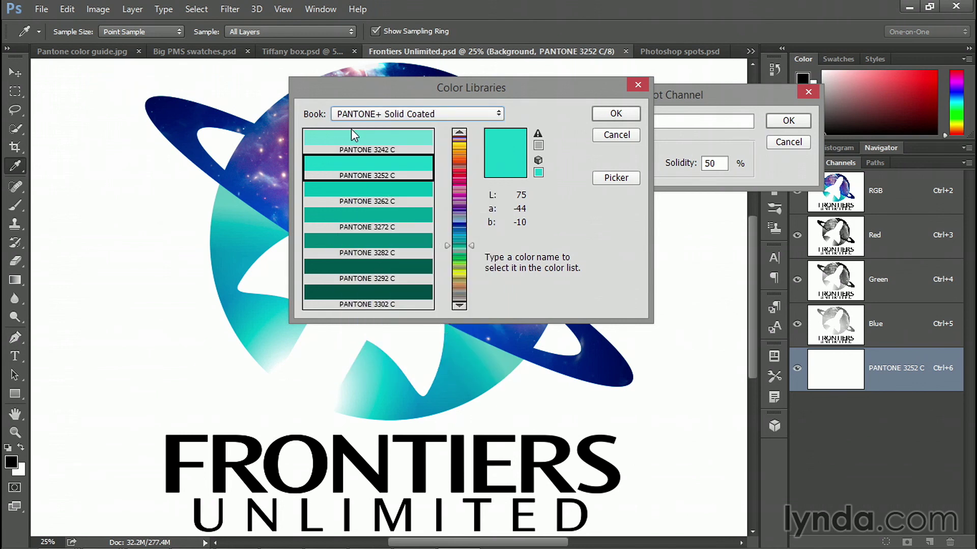
{"action": "type", "text": "285"}
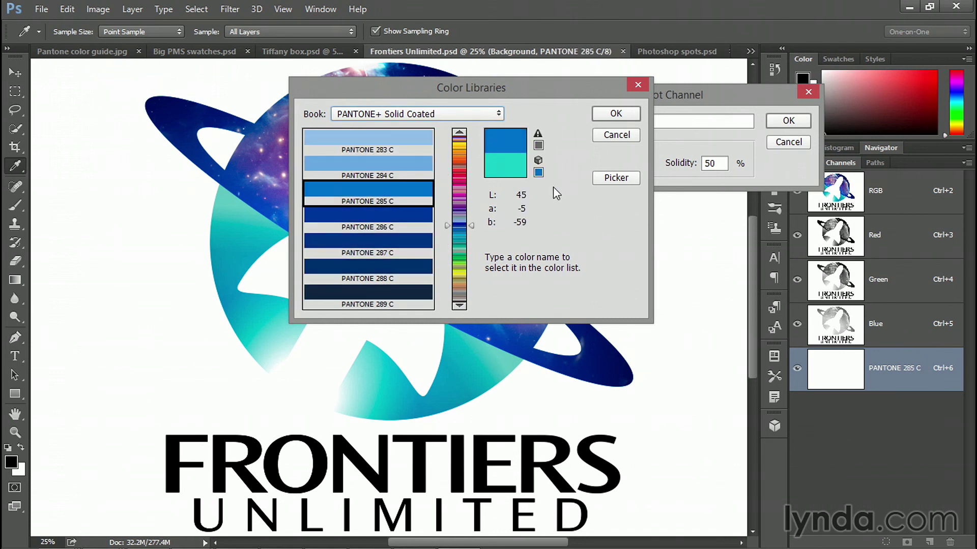
{"action": "left_click", "coordinate": [608, 115]}
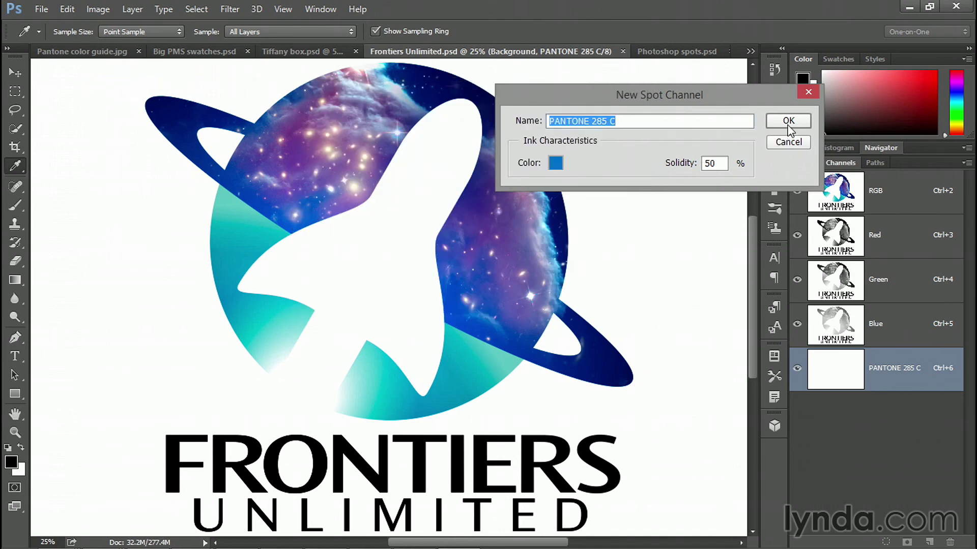
{"action": "left_click", "coordinate": [788, 125]}
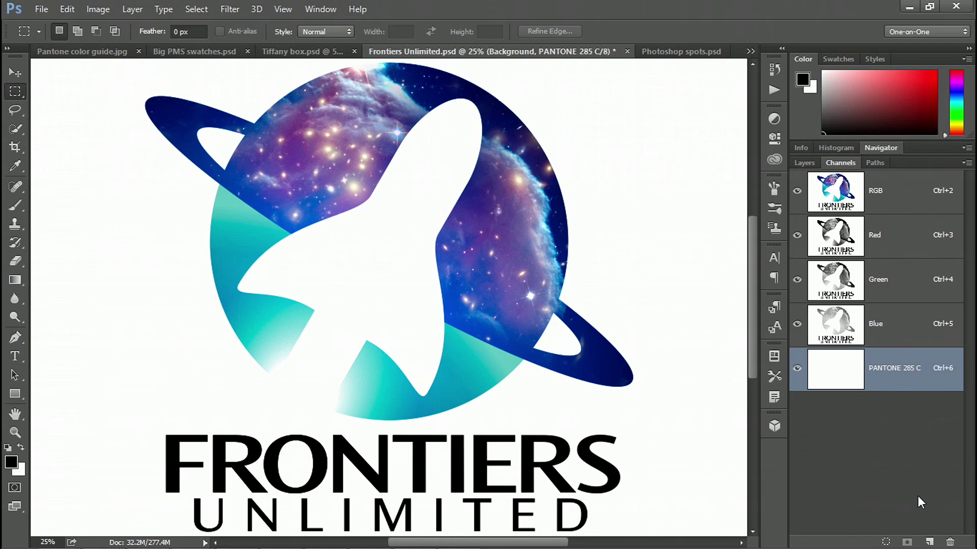
Add a second spot channel using PANTONE 325 C from the PANTONE+ Solid Coated book.
{"action": "key", "text": "i"}
{"action": "left_click", "coordinate": [929, 542], "text": "ctrl"}
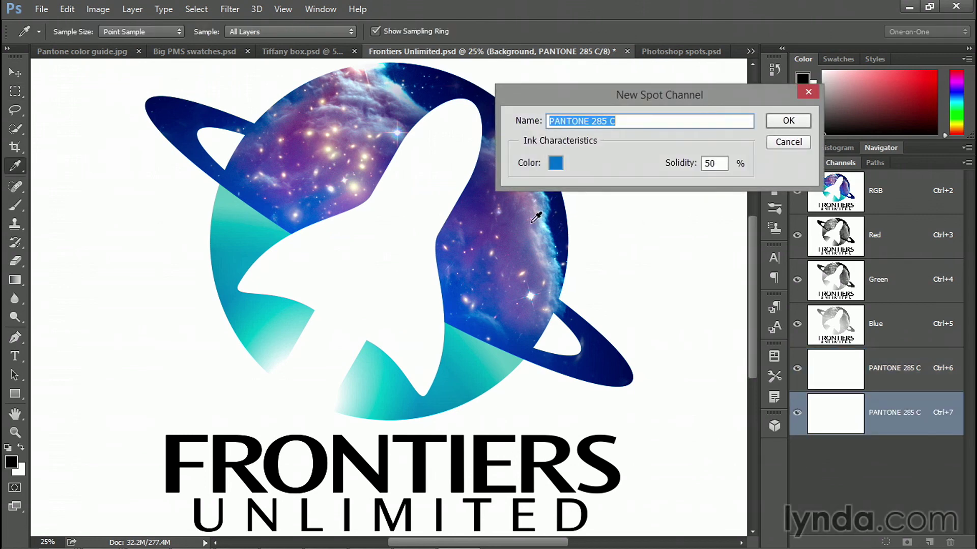
{"action": "left_click", "coordinate": [555, 164]}
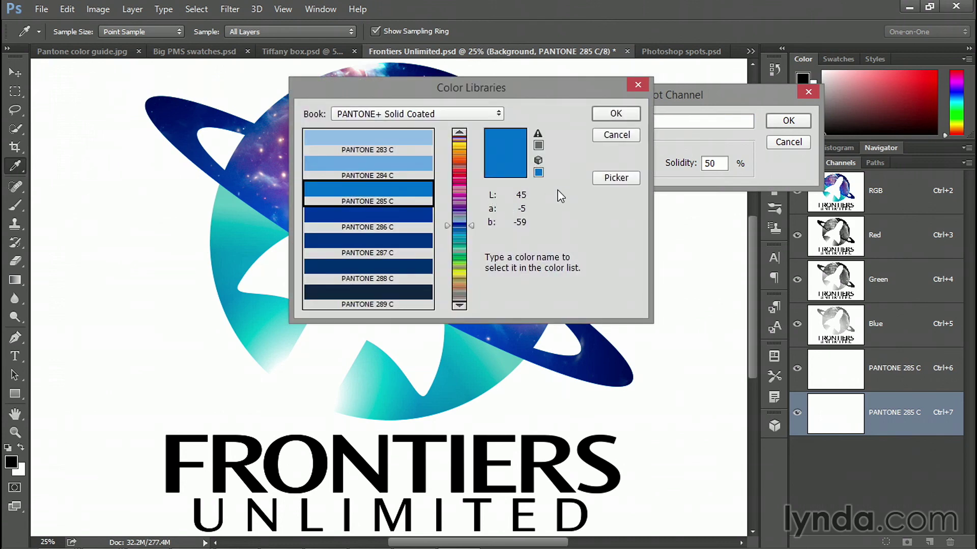
{"action": "type", "text": "325"}
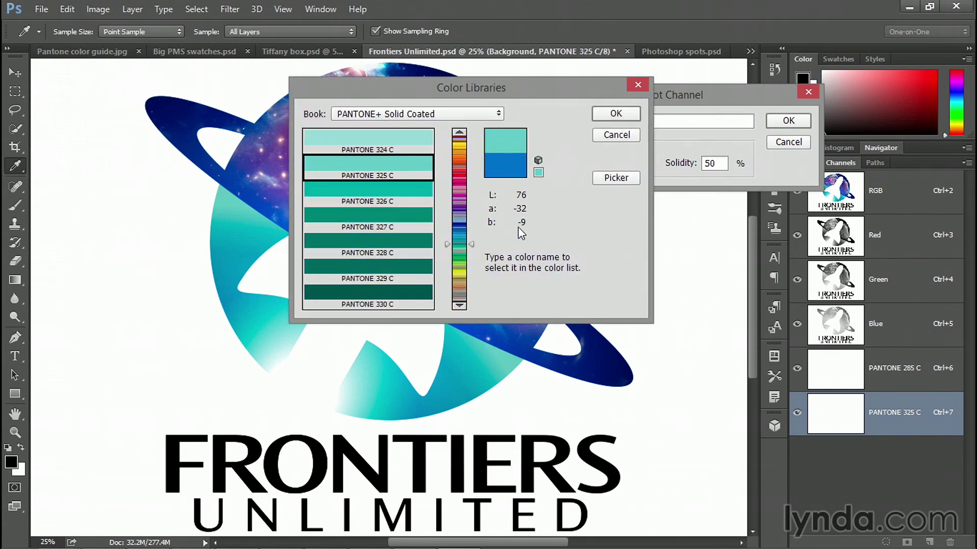
{"action": "left_click", "coordinate": [601, 112]}
{"action": "left_click", "coordinate": [786, 122]}
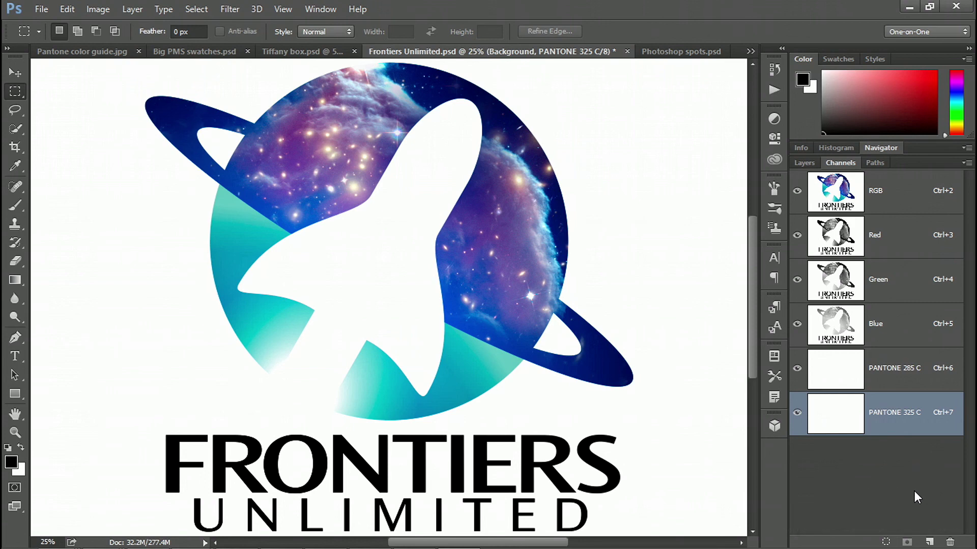
Add a third spot channel using PANTONE Black 6 C from the PANTONE+ Solid Coated book.
{"action": "left_click", "coordinate": [929, 543], "text": "ctrl"}
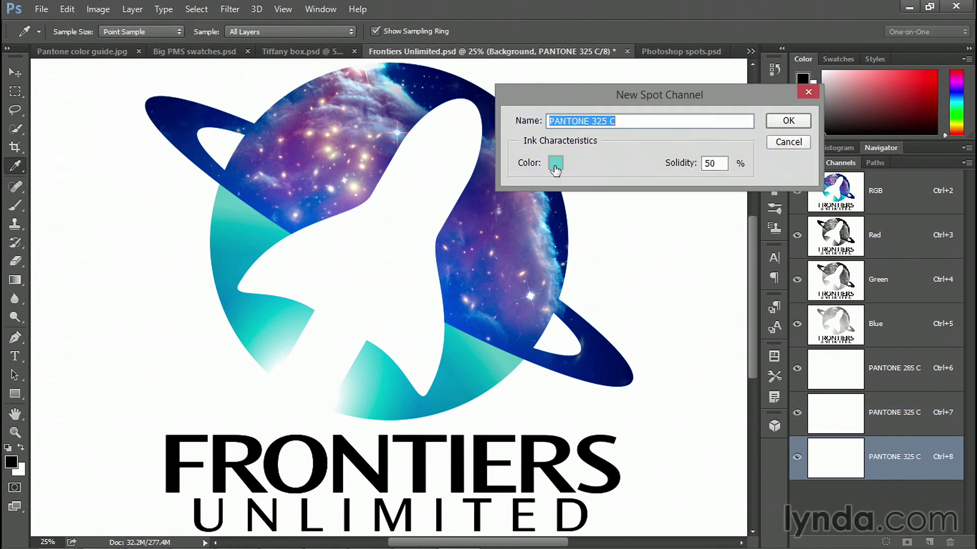
{"action": "left_click", "coordinate": [555, 165]}
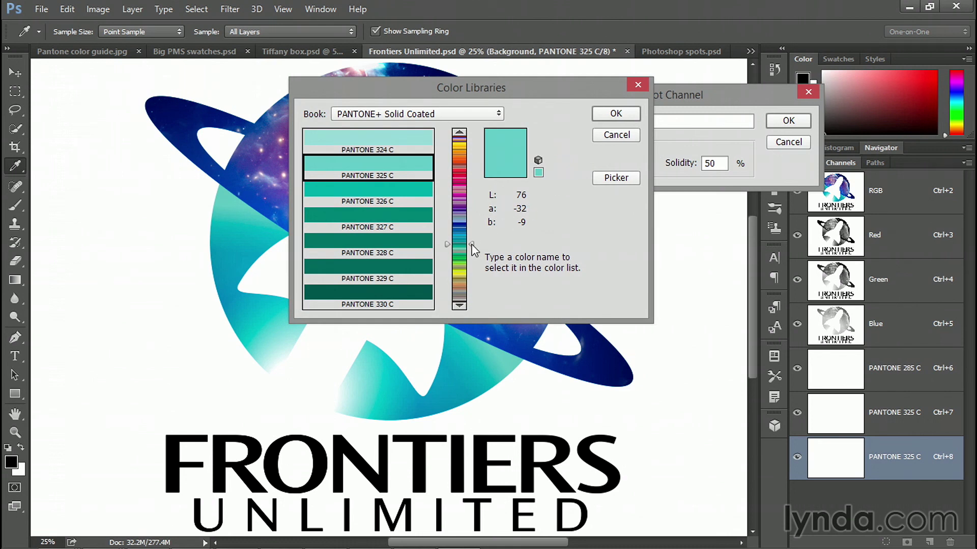
{"action": "left_click_drag", "start_coordinate": [471, 245], "coordinate": [468, 304]}
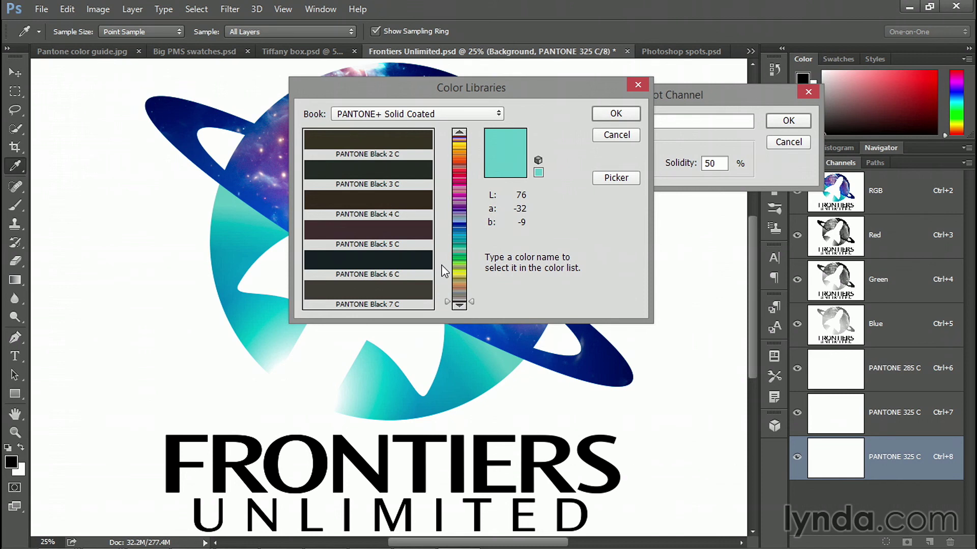
{"action": "left_click", "coordinate": [413, 269]}
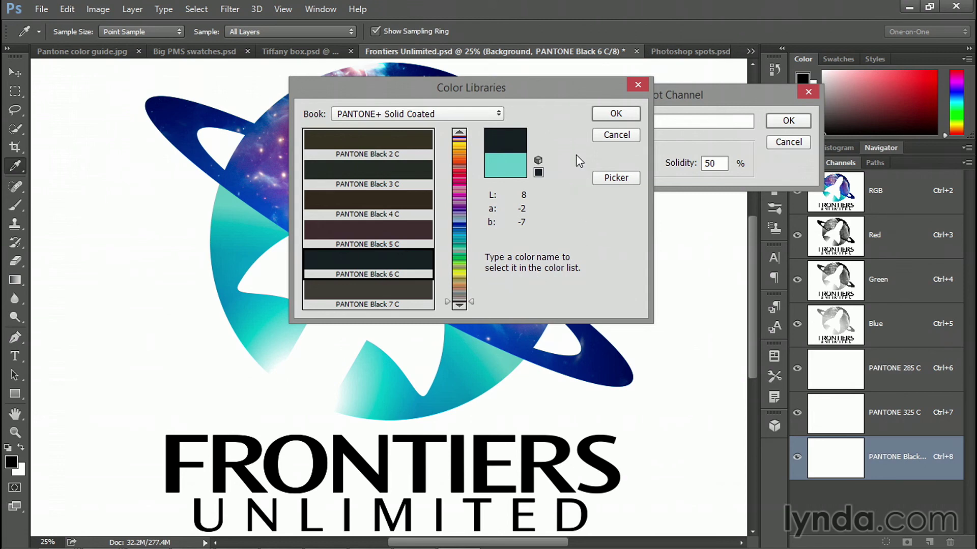
{"action": "left_click", "coordinate": [616, 114]}
{"action": "left_click", "coordinate": [787, 123]}
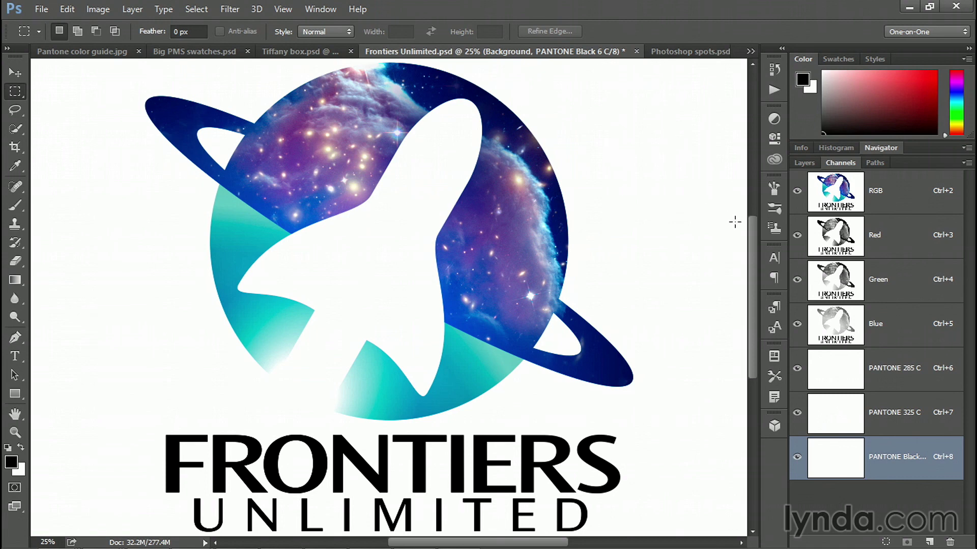
Copy the merged FRONTIERS UNLIMITED type from the RGB composite, paste it into the PANTONE Black 6 C channel and deselect.
{"action": "left_click", "coordinate": [890, 203]}
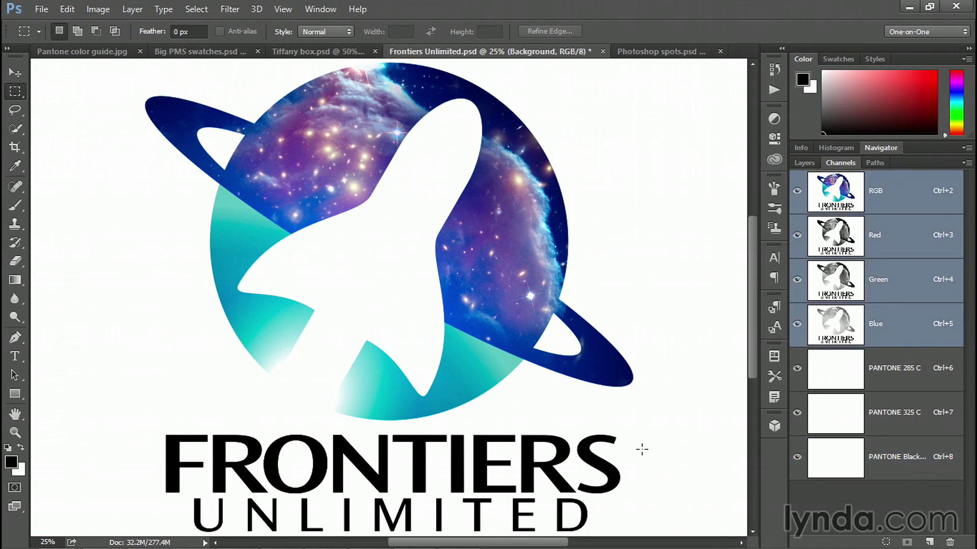
{"action": "left_click_drag", "start_coordinate": [655, 534], "coordinate": [139, 425]}
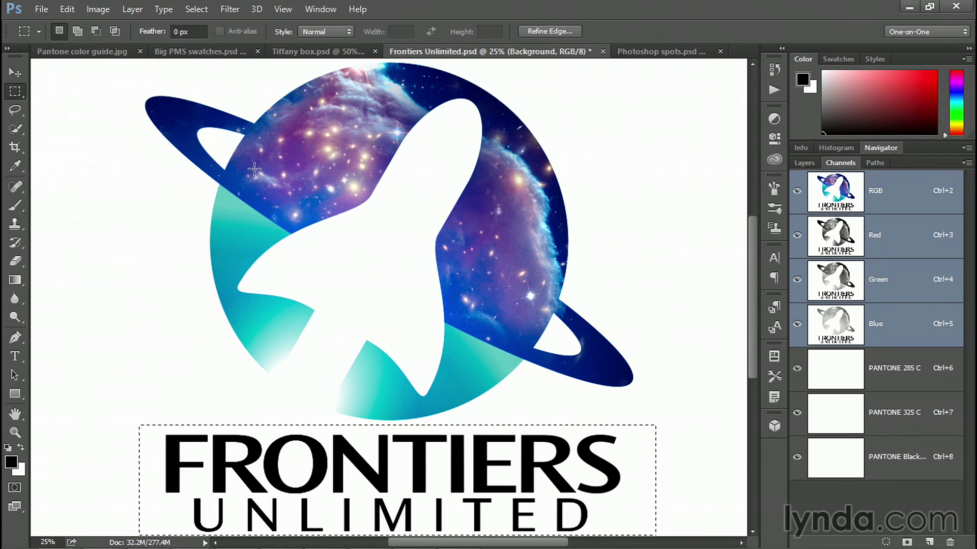
{"action": "left_click", "coordinate": [64, 10]}
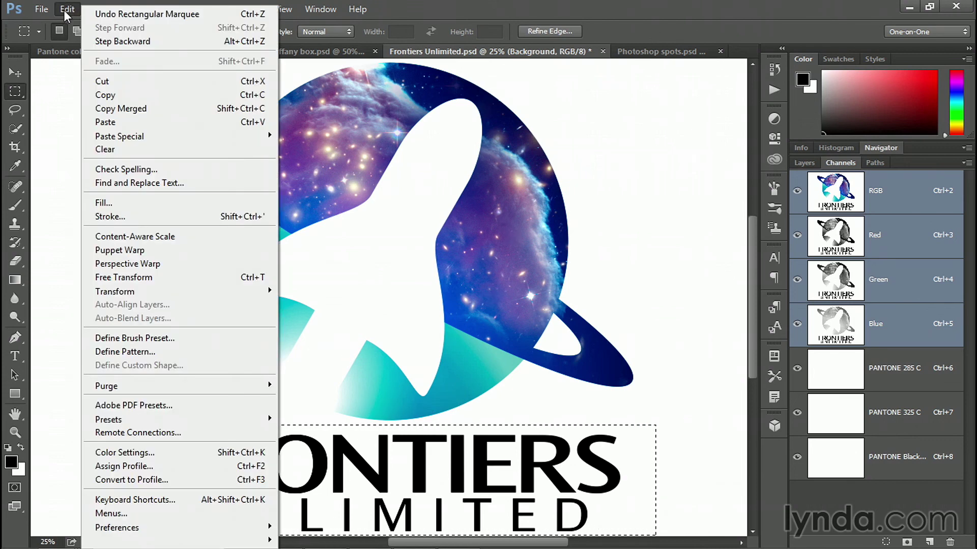
{"action": "left_click", "coordinate": [178, 109]}
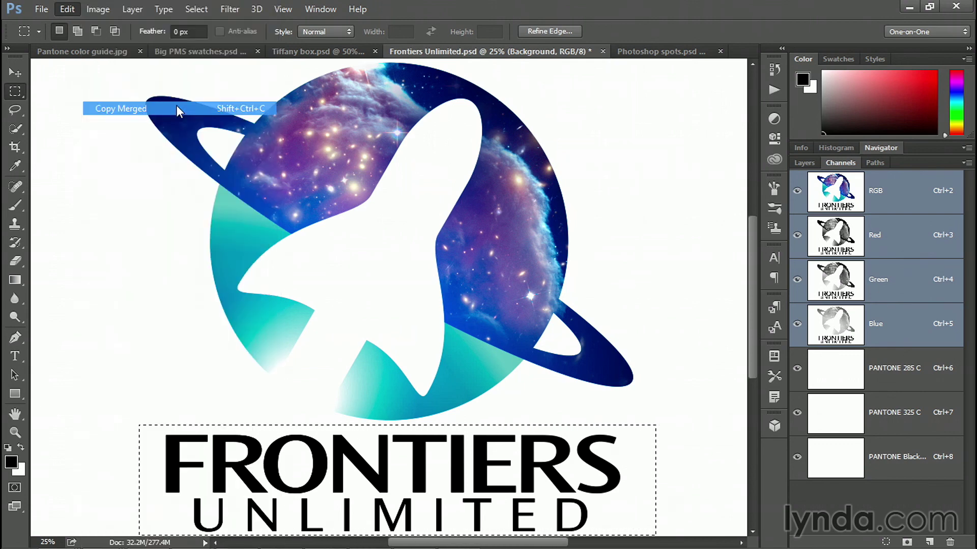
{"action": "left_click", "coordinate": [925, 470]}
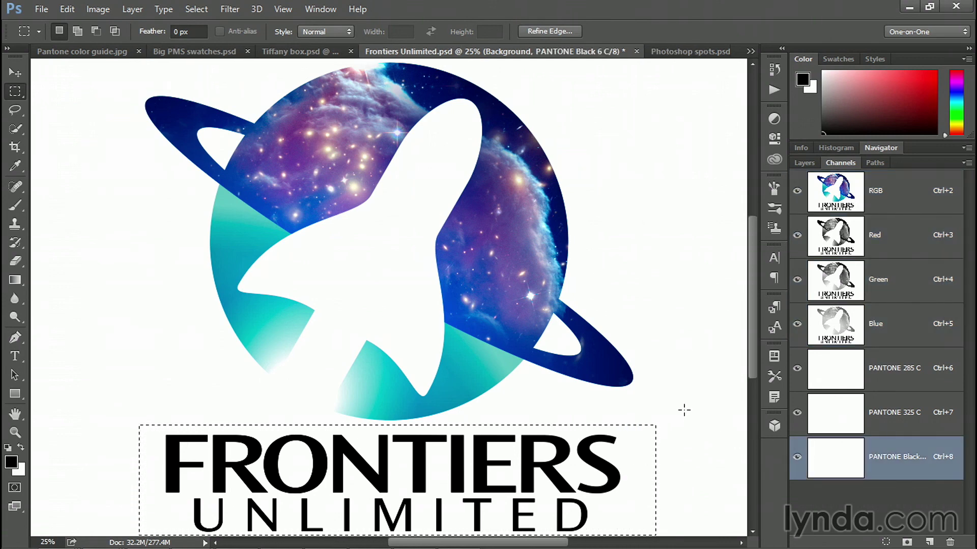
{"action": "key", "text": "ctrl+v"}
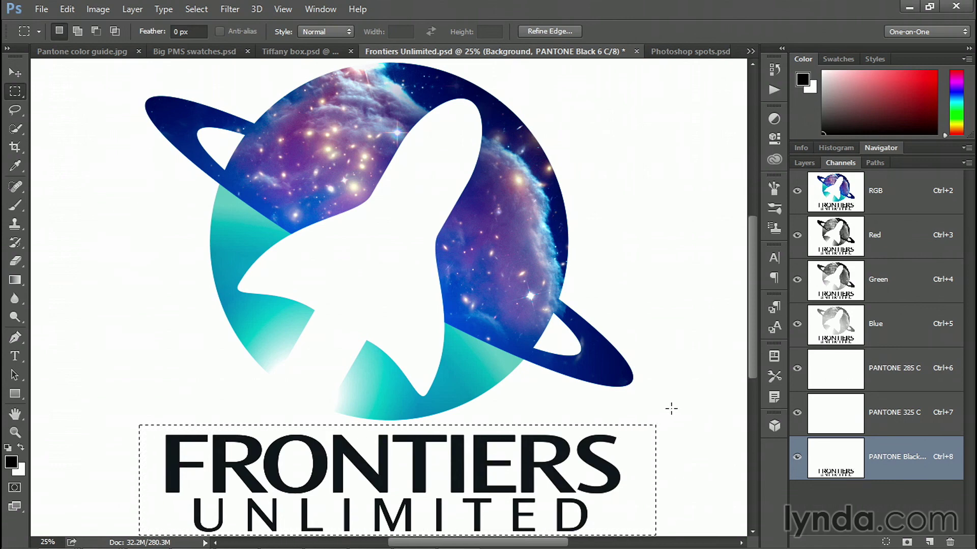
{"action": "key", "text": "ctrl+d"}
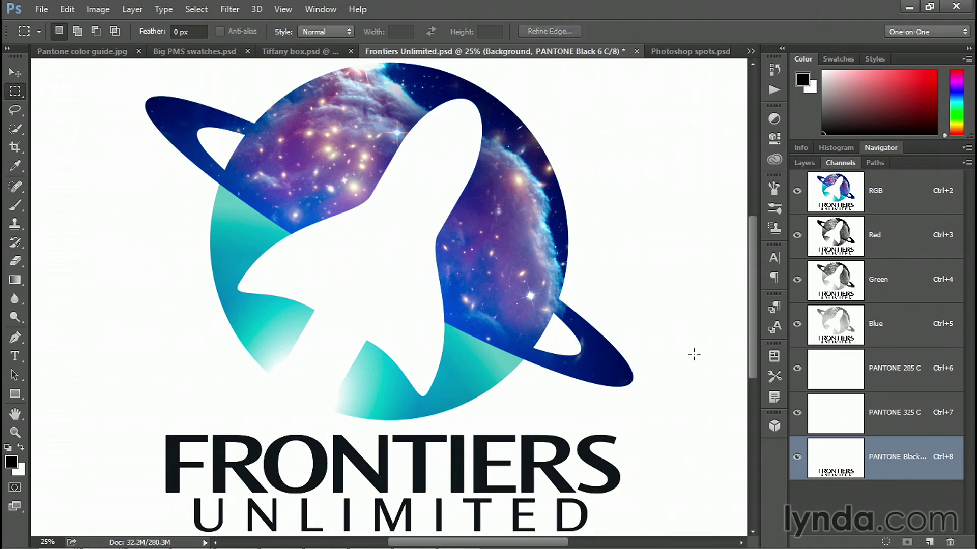
Preview the spot channels with the RGB composite hidden, and return to the RGB composite.
{"action": "left_click", "coordinate": [798, 192]}
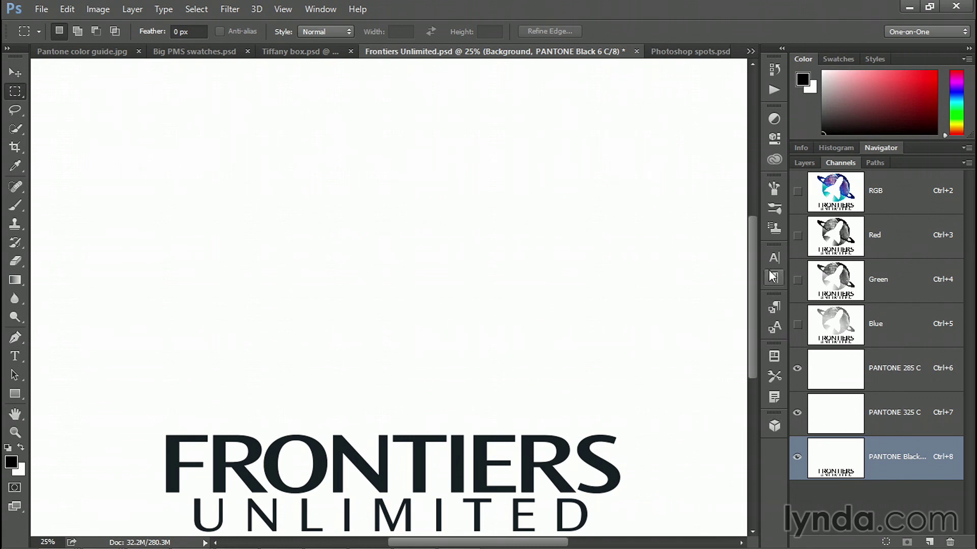
{"action": "left_click", "coordinate": [847, 195]}
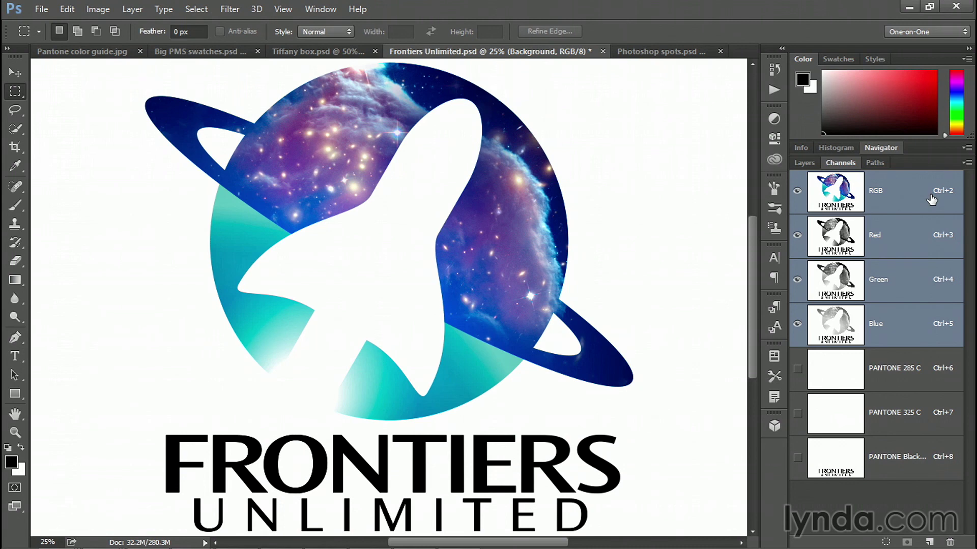
Load the vector mask of the star-field layer above the base logo group as a selection around the logo's upper half.
{"action": "left_click", "coordinate": [797, 163]}
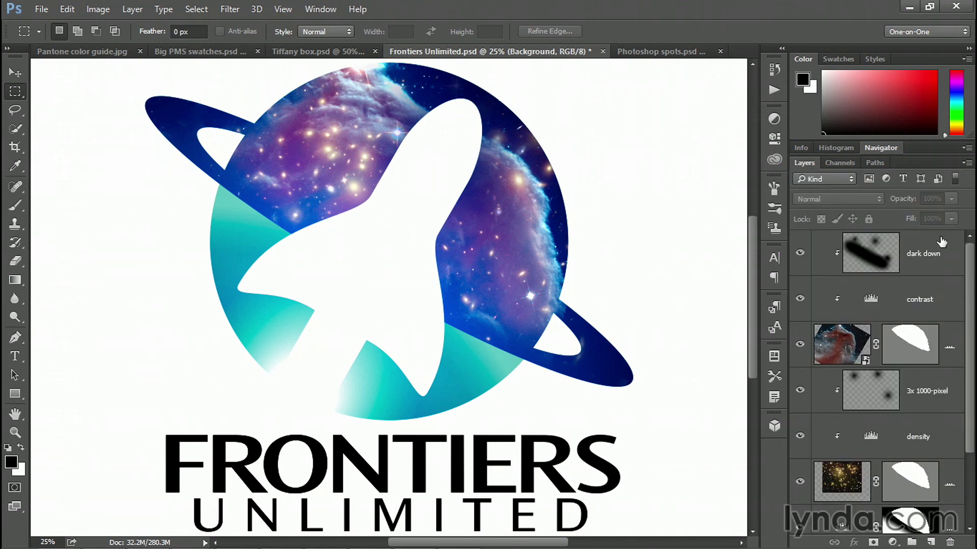
{"action": "scroll", "coordinate": [915, 298], "scroll_direction": "down", "scroll_amount": 1}
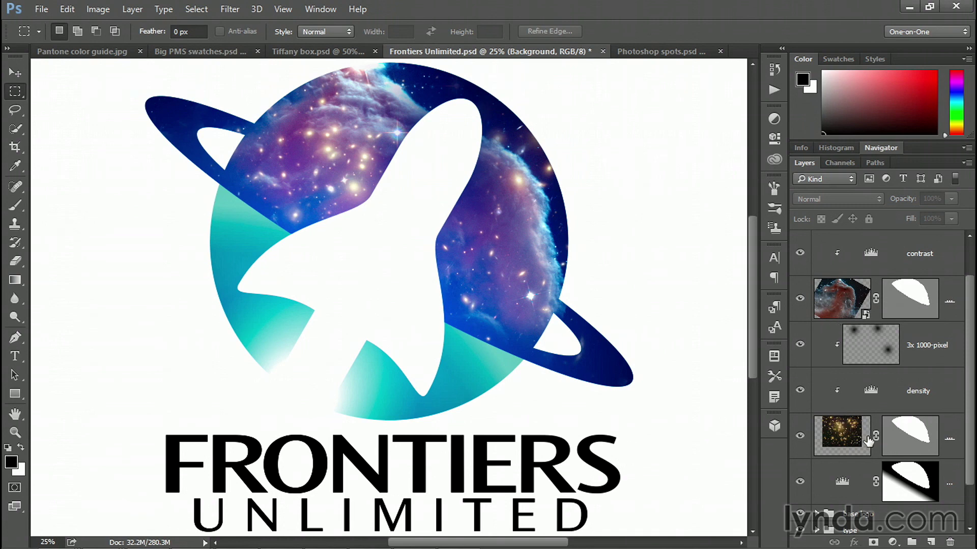
{"action": "mouse_move", "coordinate": [899, 438]}
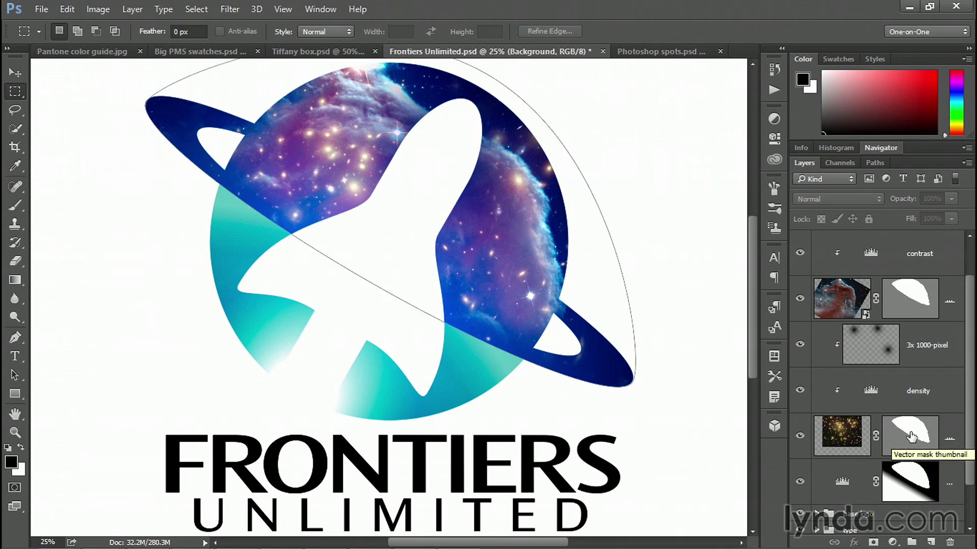
{"action": "left_click_drag", "start_coordinate": [910, 437], "coordinate": [912, 437]}
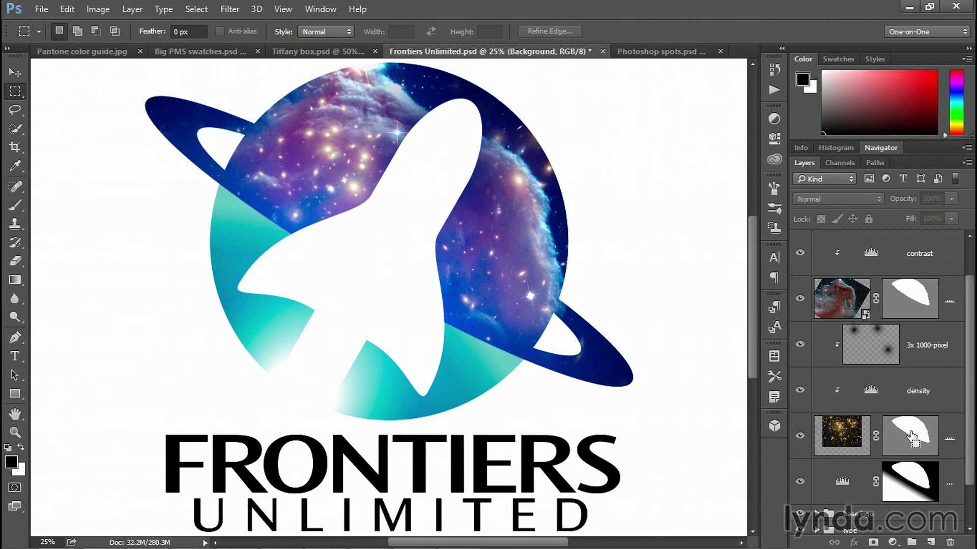
{"action": "left_click", "coordinate": [910, 436], "text": "ctrl"}
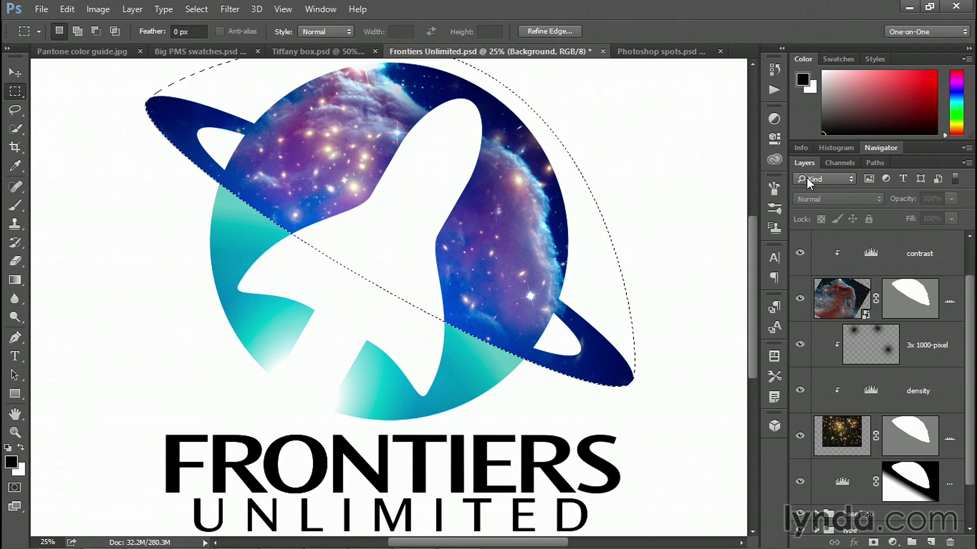
Examine the Red, Green and Blue channels one by one to compare their contrast inside the selection.
{"action": "left_click", "coordinate": [853, 163]}
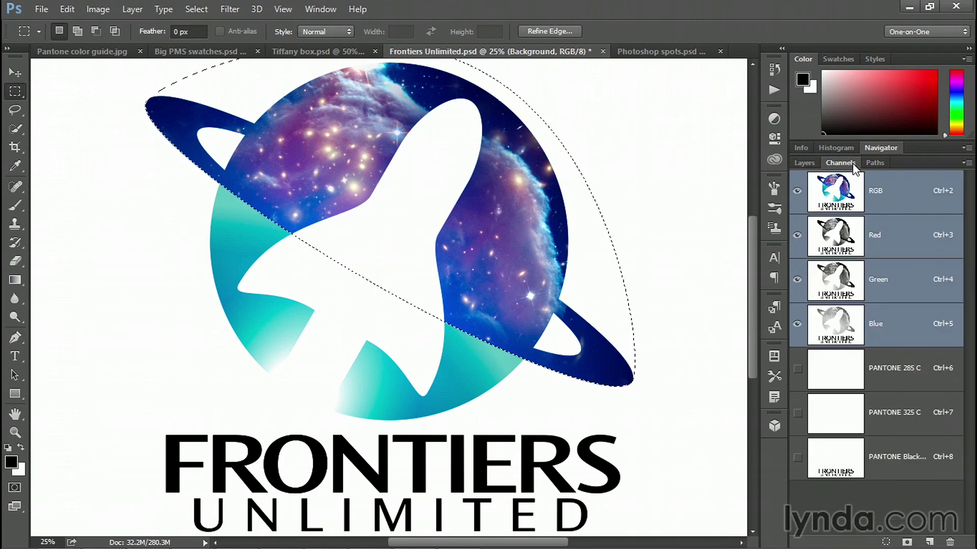
{"action": "left_click", "coordinate": [906, 234]}
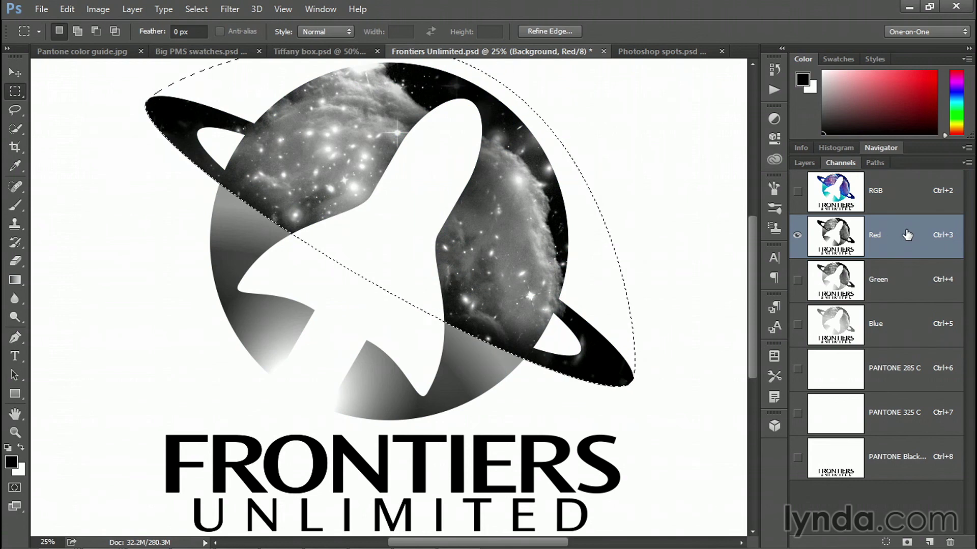
{"action": "left_click", "coordinate": [916, 281]}
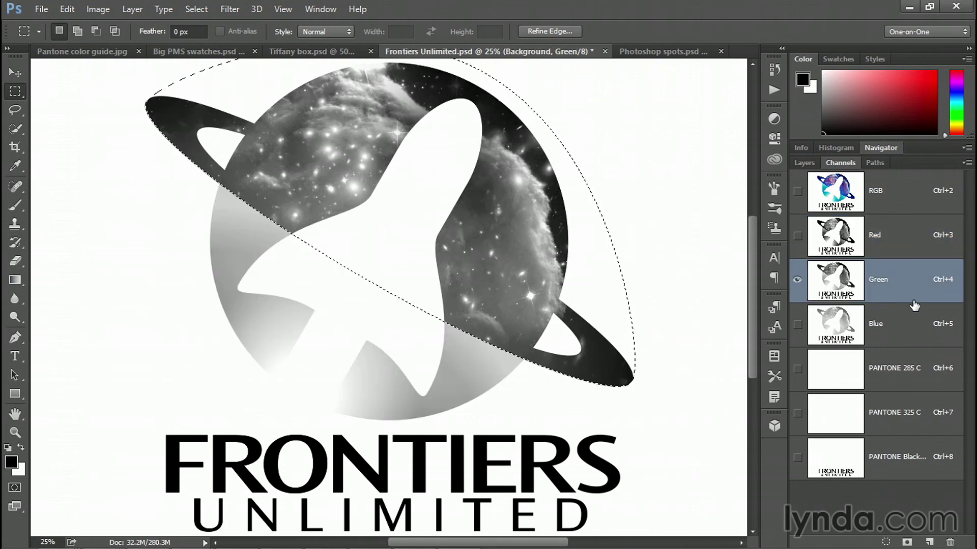
{"action": "left_click", "coordinate": [912, 333]}
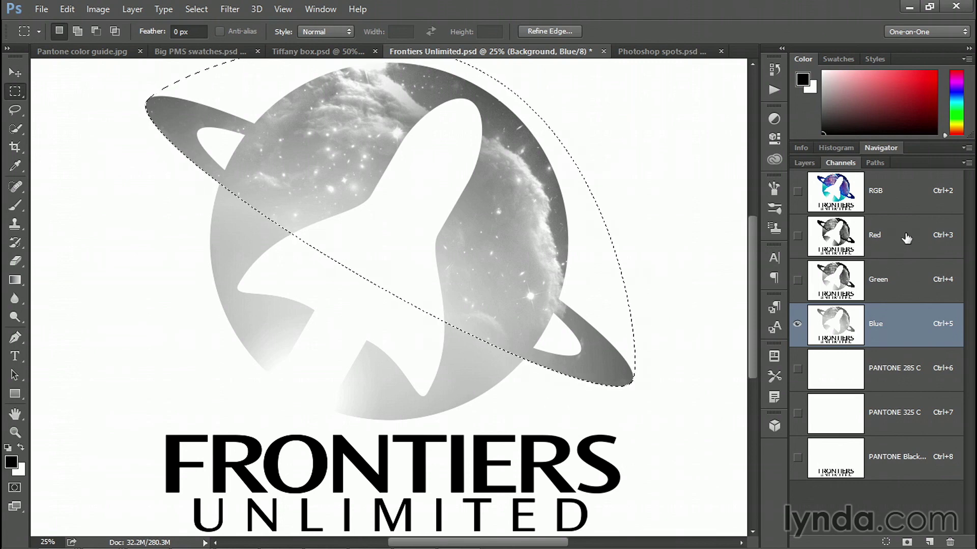
Copy the selected star-field artwork from the Red channel with Copy Merged, paste it in place into the PANTONE 285 C channel and deselect.
{"action": "left_click", "coordinate": [907, 238]}
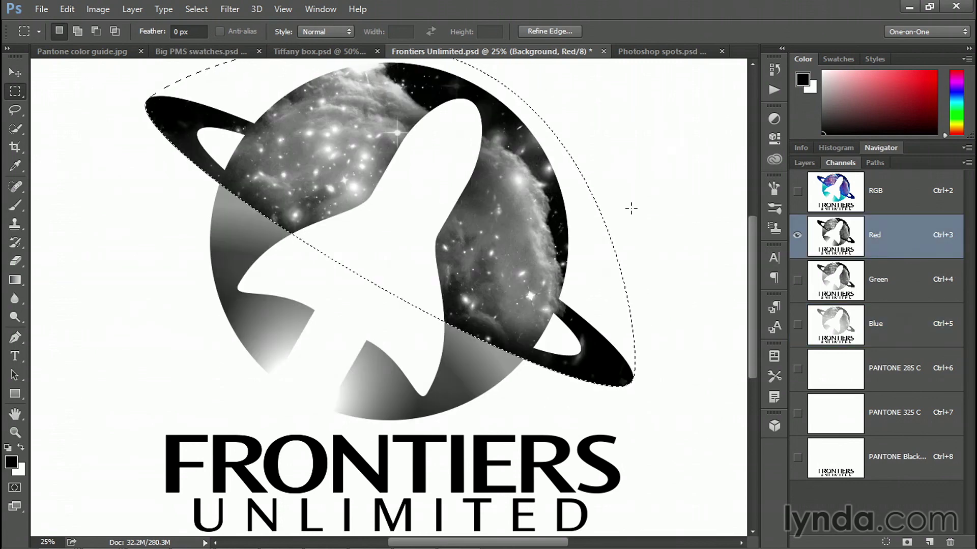
{"action": "left_click", "coordinate": [68, 9]}
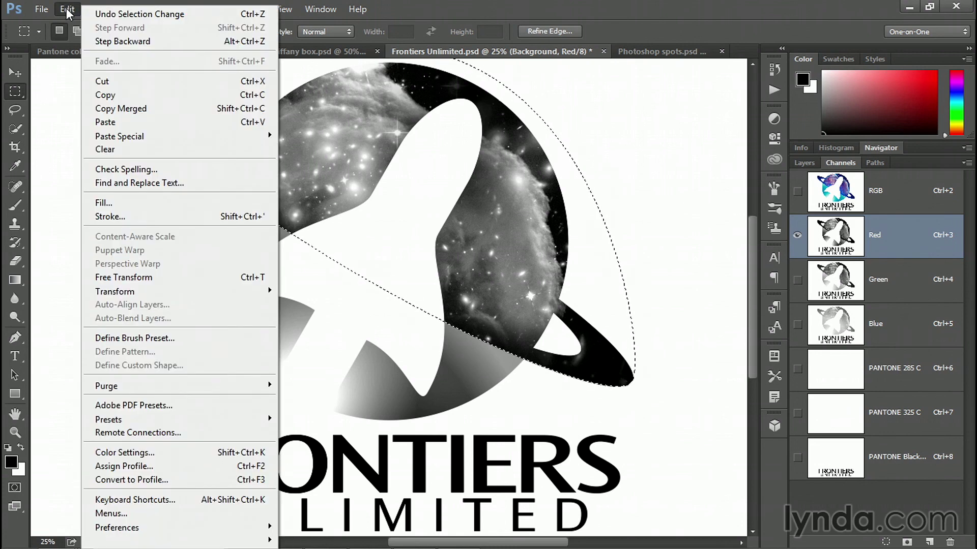
{"action": "left_click", "coordinate": [188, 109]}
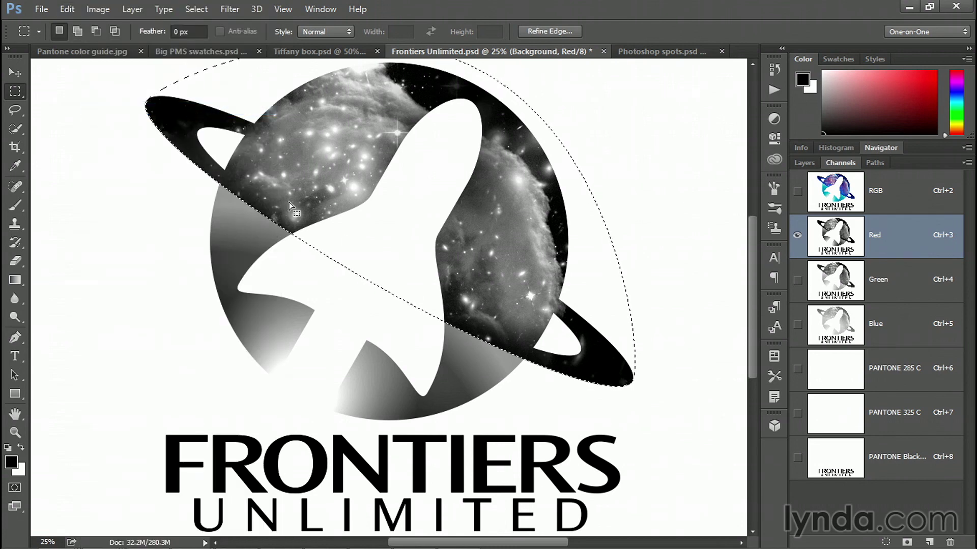
{"action": "left_click", "coordinate": [884, 383]}
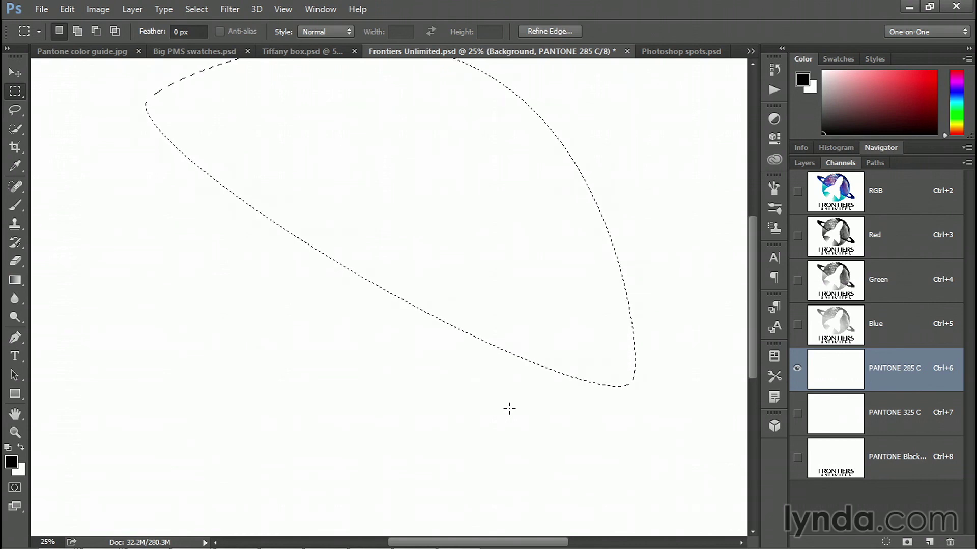
{"action": "key", "text": "ctrl+shift+alt+v"}
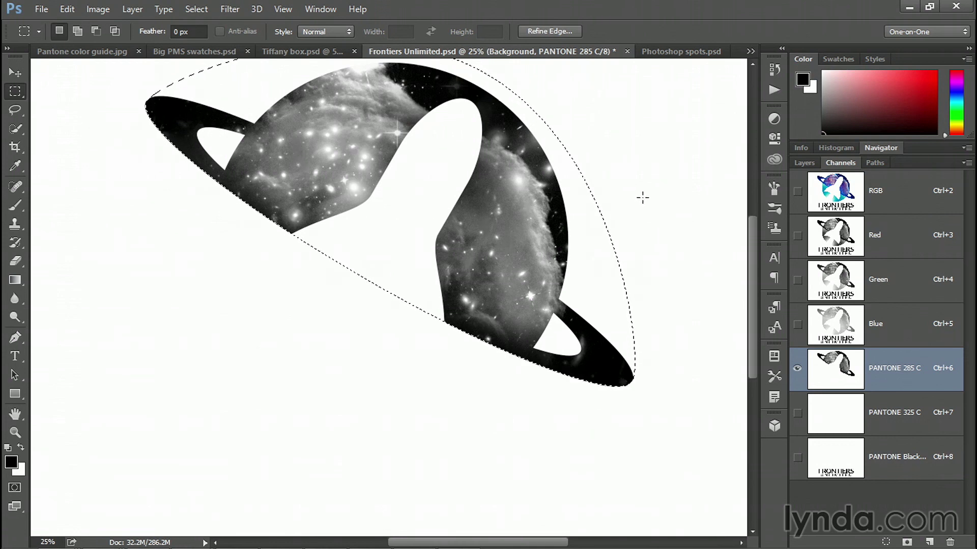
{"action": "key", "text": "ctrl+d"}
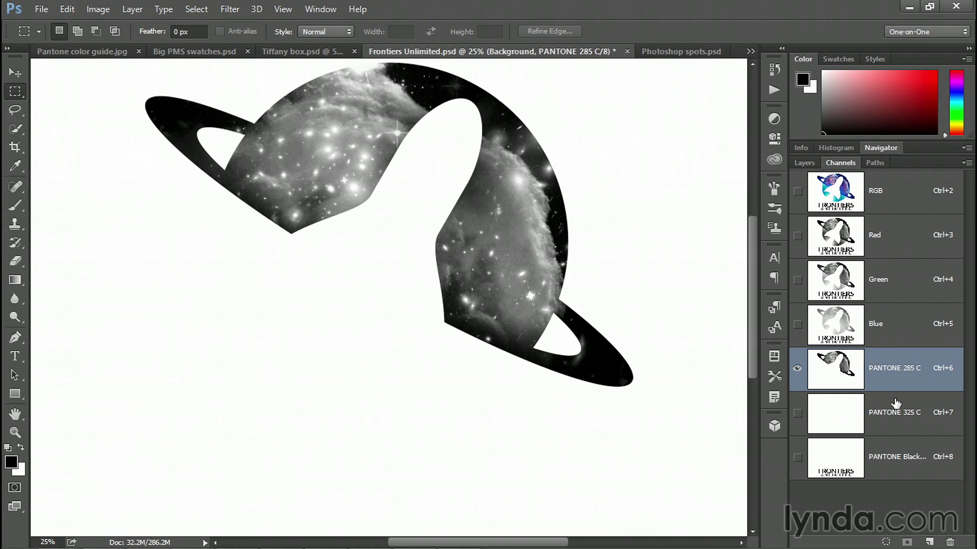
Move the PANTONE 325 C channel above PANTONE 285 C and return to the RGB composite.
{"action": "left_click_drag", "start_coordinate": [892, 407], "coordinate": [883, 355]}
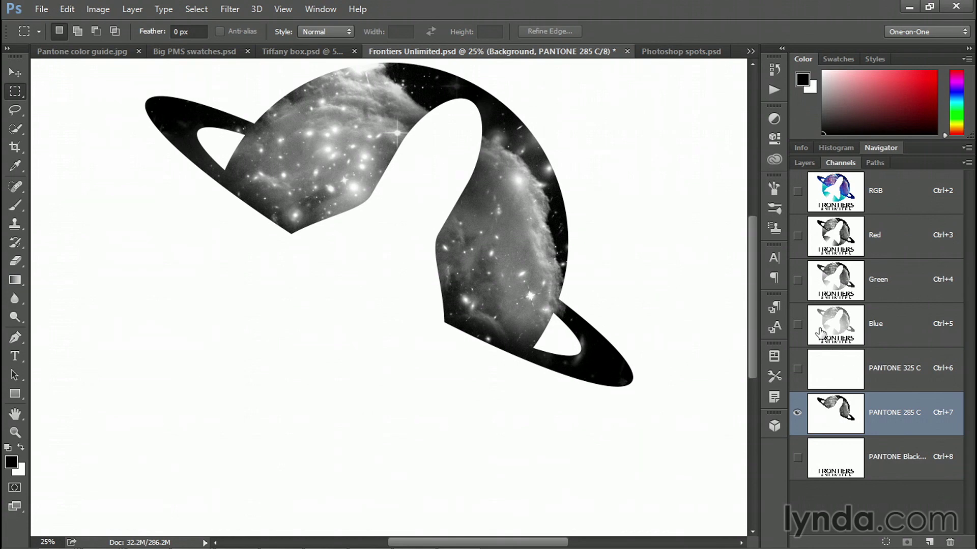
{"action": "left_click", "coordinate": [913, 191]}
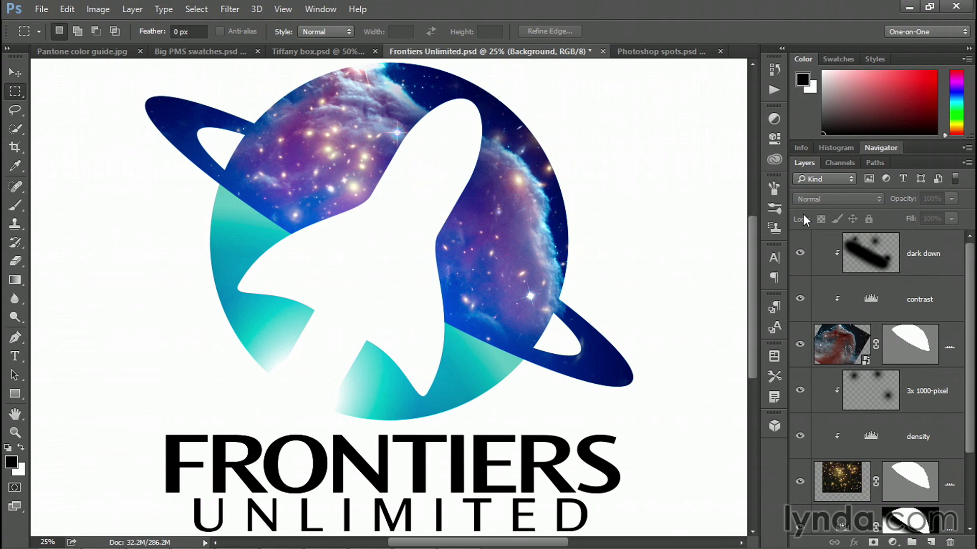
Expand the base logo group and load the outline of the earth layer as a selection.
{"action": "scroll", "coordinate": [814, 356], "scroll_direction": "down", "scroll_amount": 2}
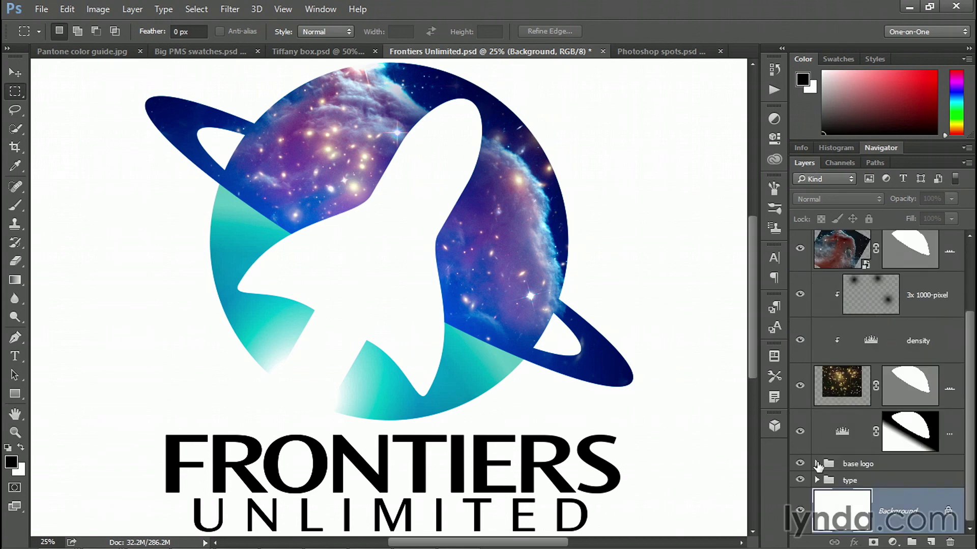
{"action": "left_click", "coordinate": [816, 464]}
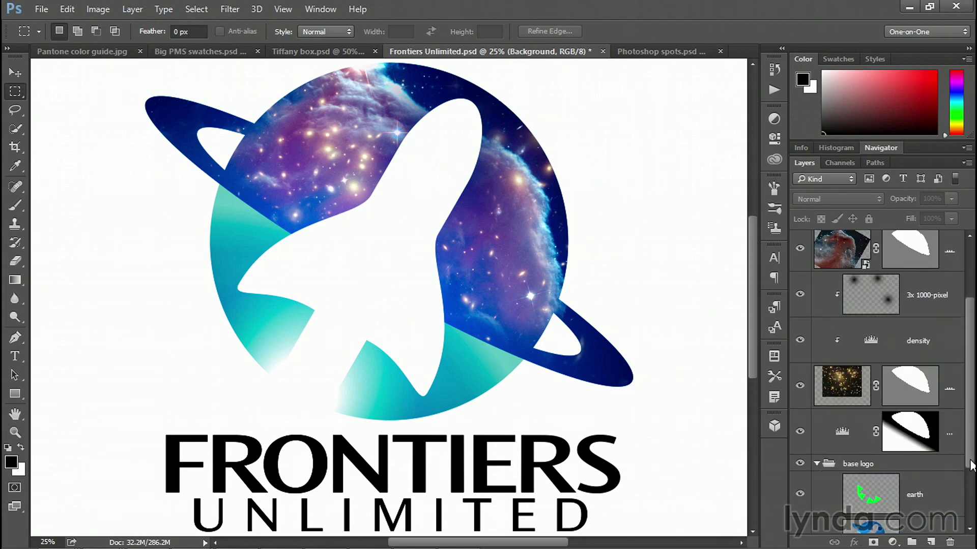
{"action": "scroll", "coordinate": [888, 448], "scroll_direction": "down", "scroll_amount": 2}
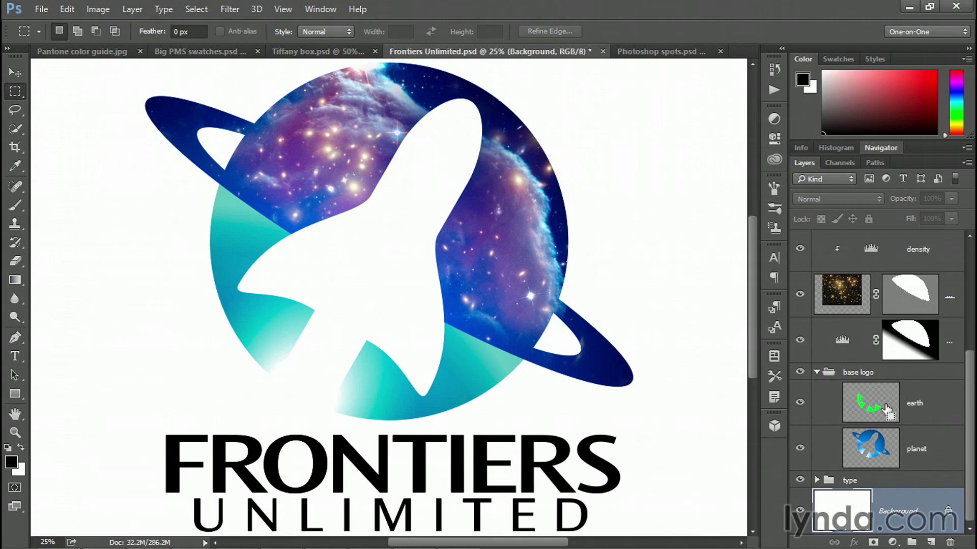
{"action": "left_click", "coordinate": [886, 410], "text": "ctrl"}
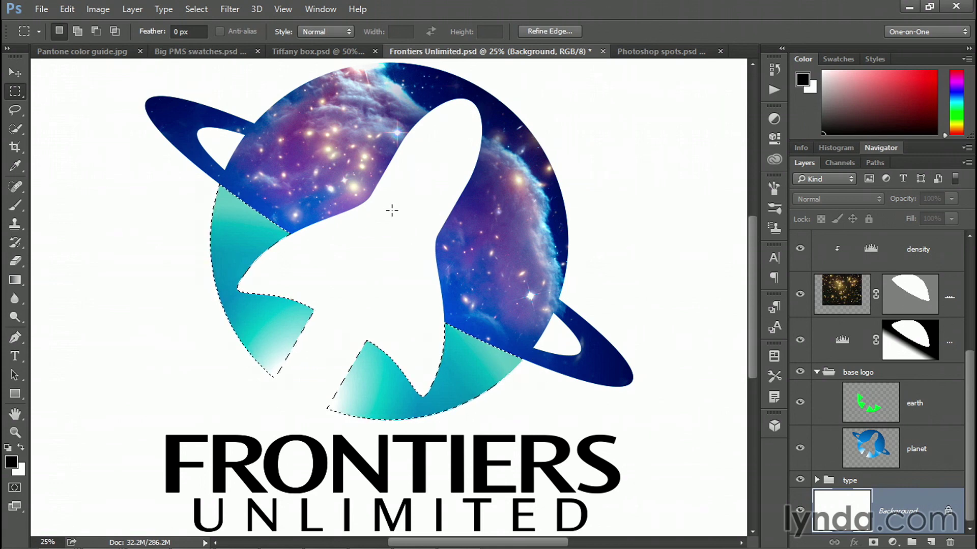
Copy the selected earth artwork from the Red channel with Copy Merged, paste it into the PANTONE 325 C channel and deselect.
{"action": "left_click", "coordinate": [845, 163]}
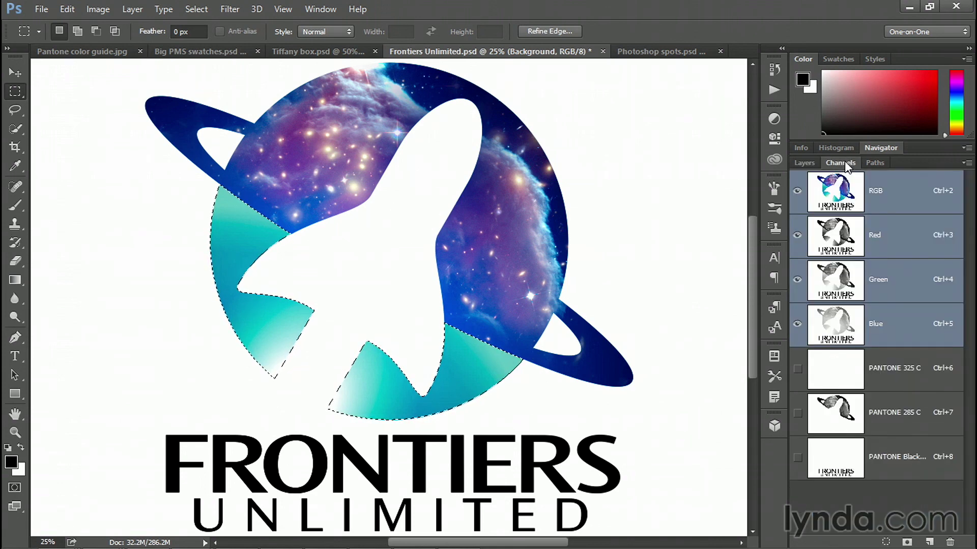
{"action": "left_click", "coordinate": [907, 239]}
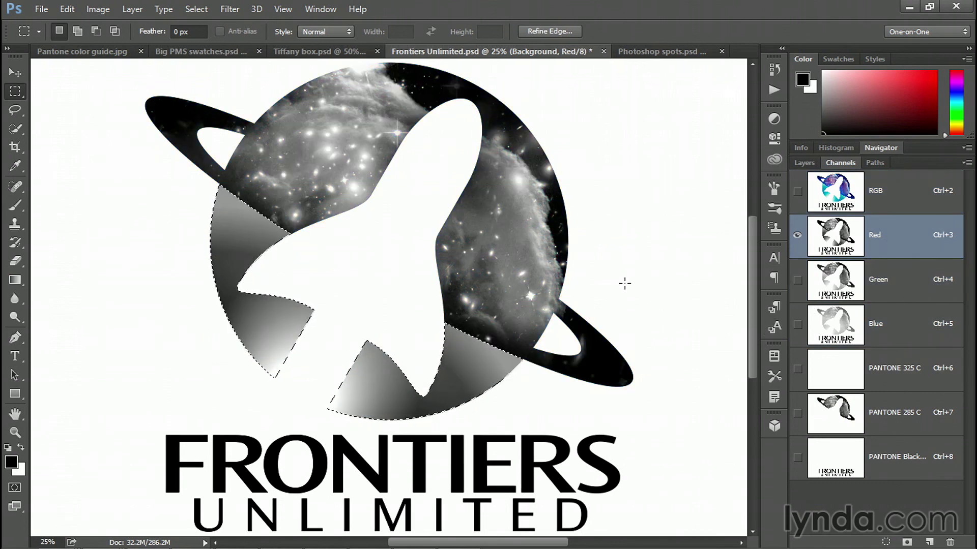
{"action": "left_click", "coordinate": [70, 10]}
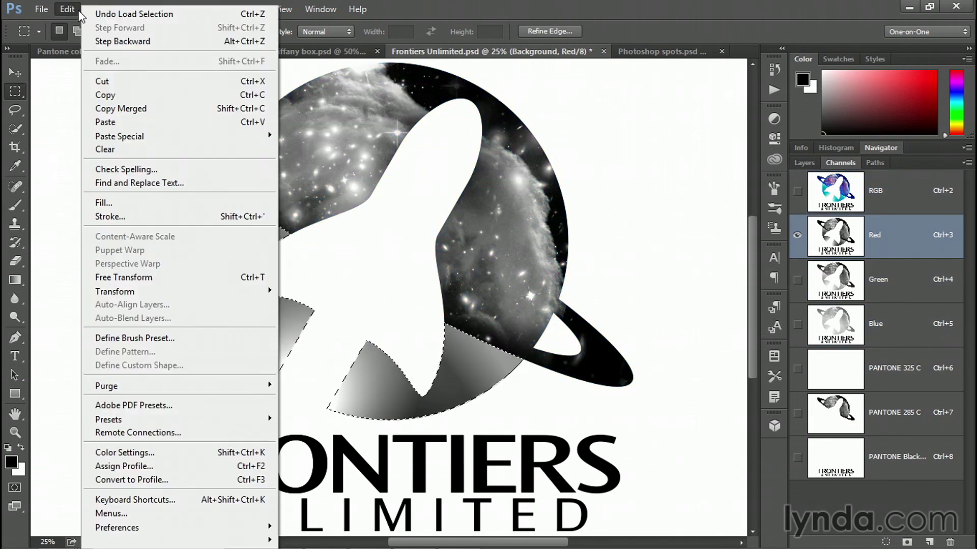
{"action": "left_click", "coordinate": [194, 110]}
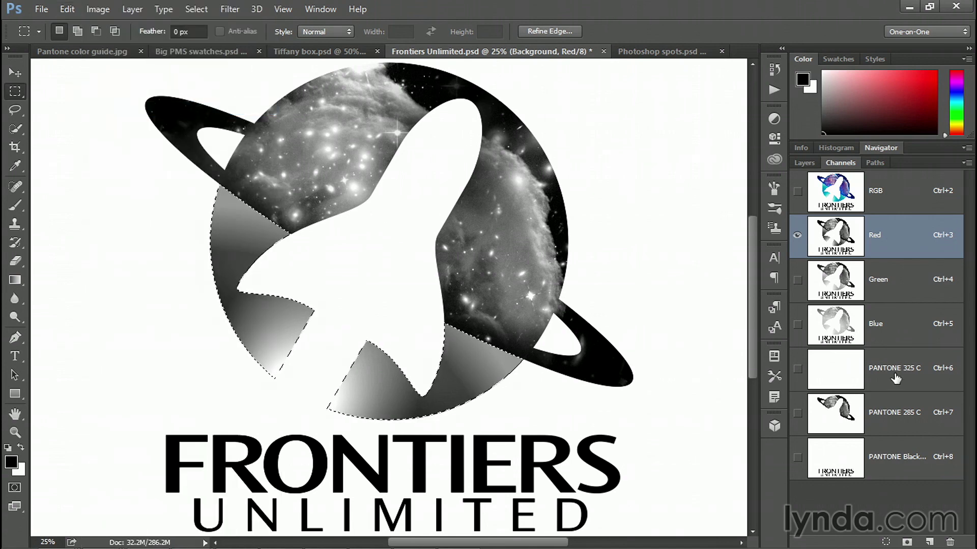
{"action": "left_click", "coordinate": [895, 376]}
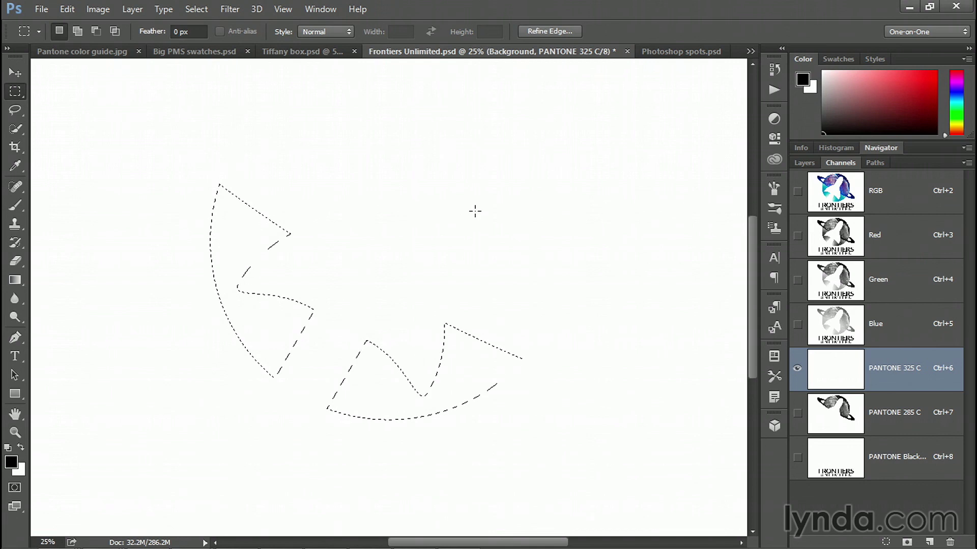
{"action": "key", "text": "ctrl+v"}
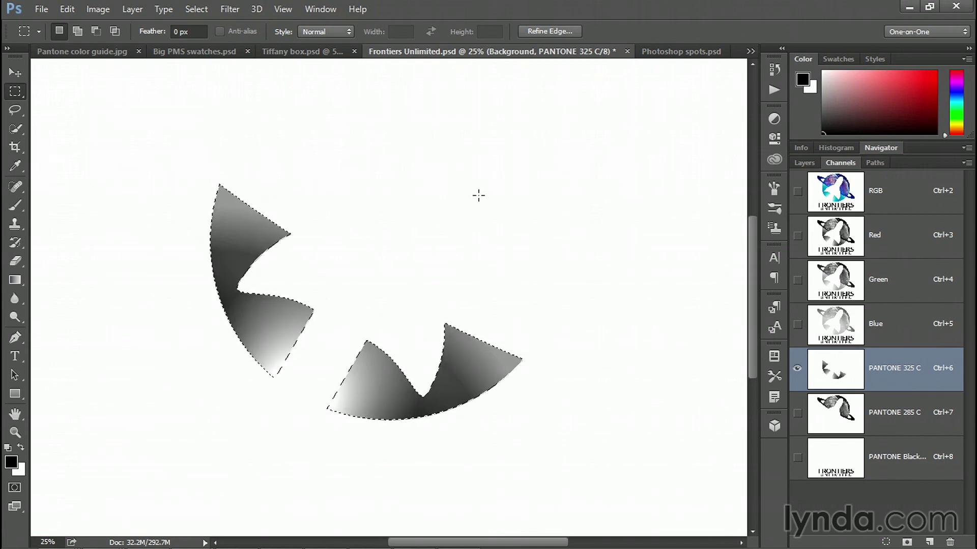
{"action": "key", "text": "ctrl+d"}
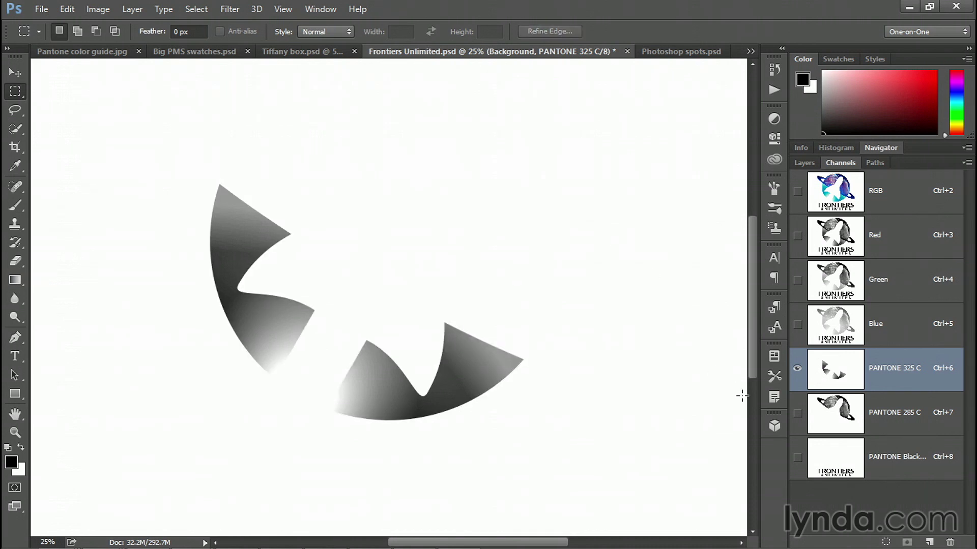
Show the PANTONE 285 C and PANTONE Black 6 C channels together with PANTONE 325 C.
{"action": "left_click", "coordinate": [798, 412]}
{"action": "left_click", "coordinate": [797, 458]}
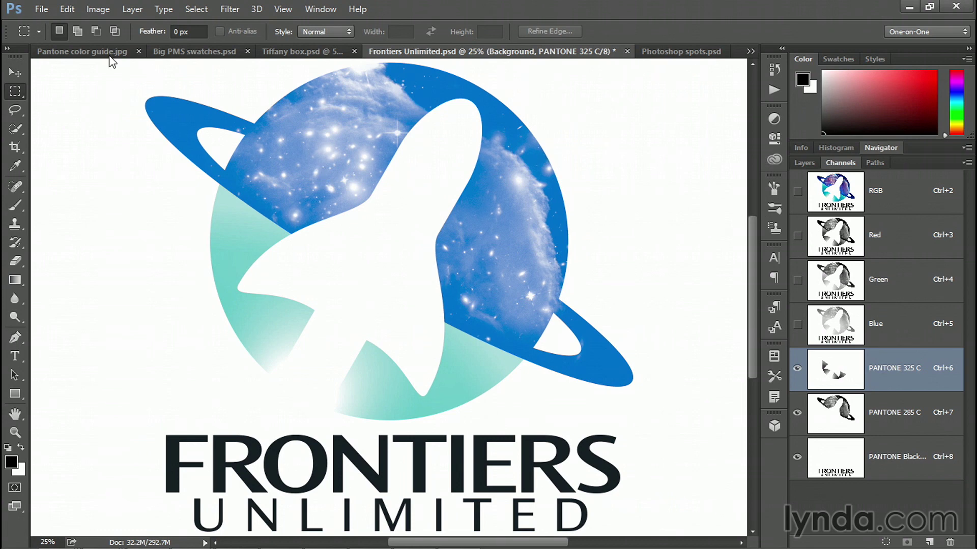
Try a Levels adjustment on the PANTONE 325 C channel with the black input level at 50, and undo it.
{"action": "left_click", "coordinate": [96, 9]}
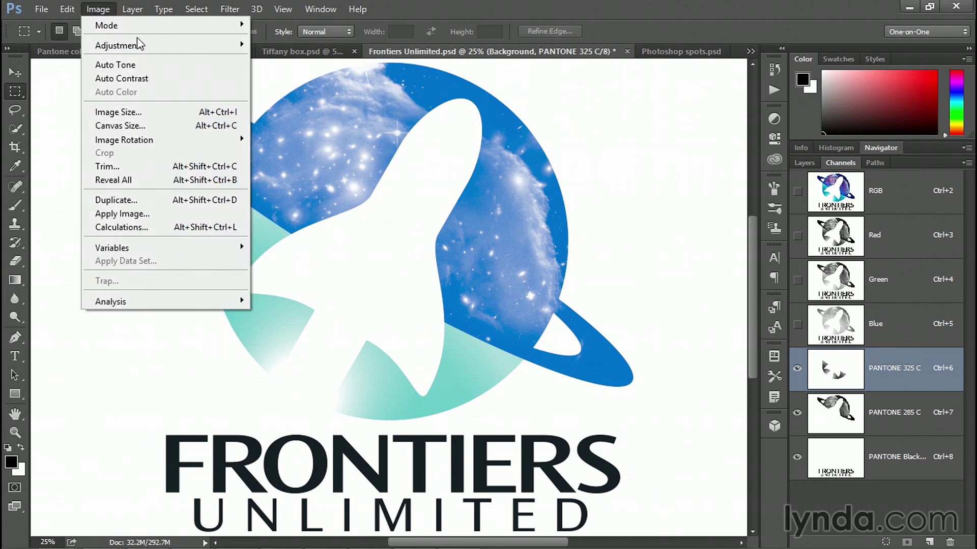
{"action": "mouse_move", "coordinate": [167, 47]}
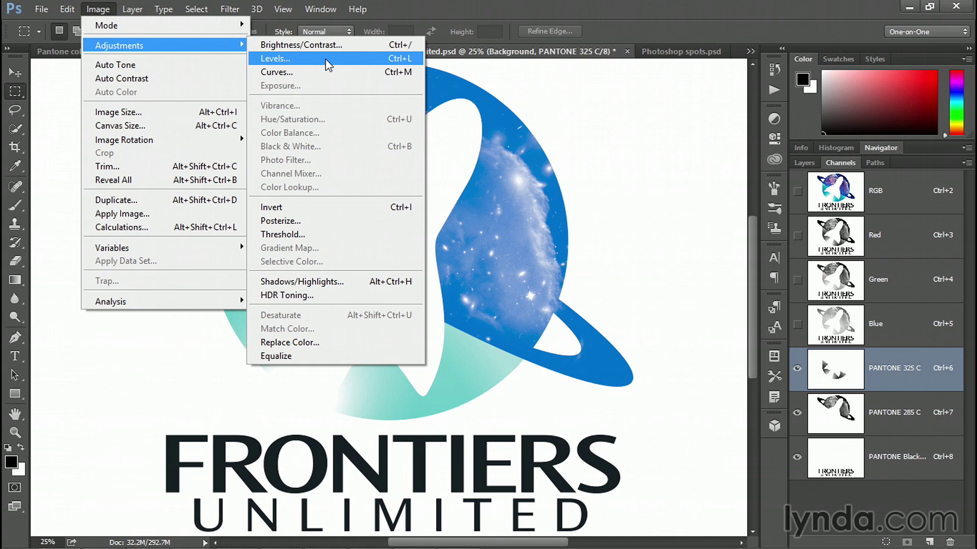
{"action": "left_click", "coordinate": [328, 64]}
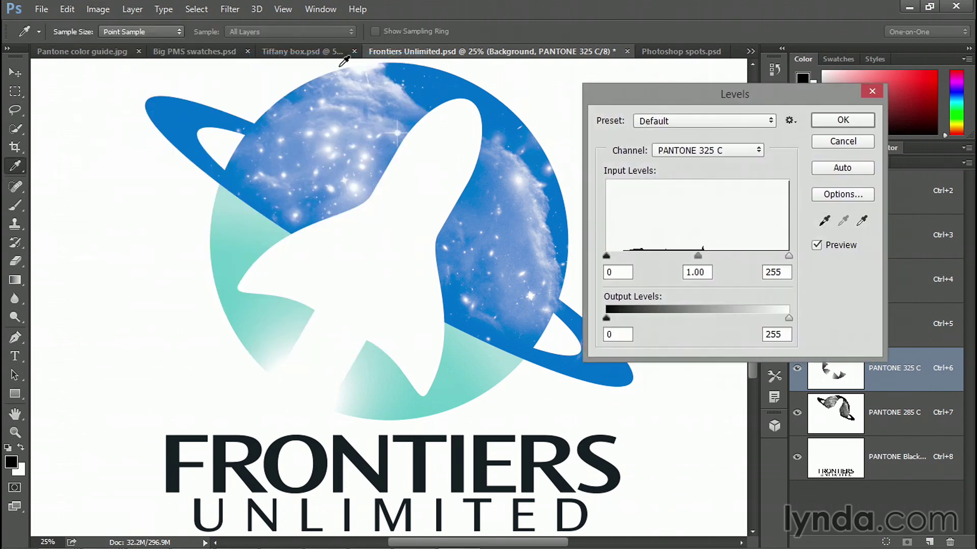
{"action": "left_click", "coordinate": [620, 275]}
{"action": "key", "text": "shift+Up"}
{"action": "key", "text": "shift+Up"}
{"action": "key", "text": "shift+Up"}
{"action": "key", "text": "shift+Up"}
{"action": "key", "text": "shift+Up"}
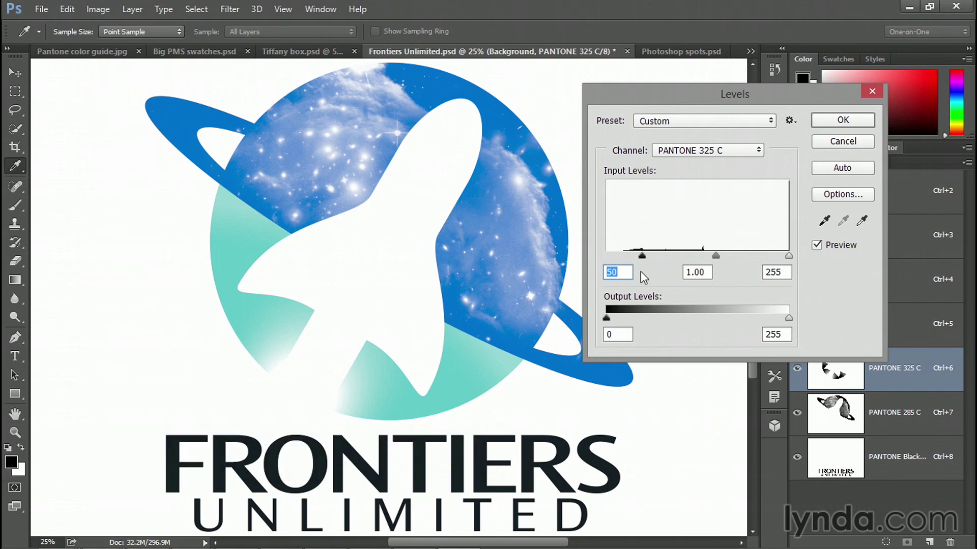
{"action": "left_click", "coordinate": [840, 121]}
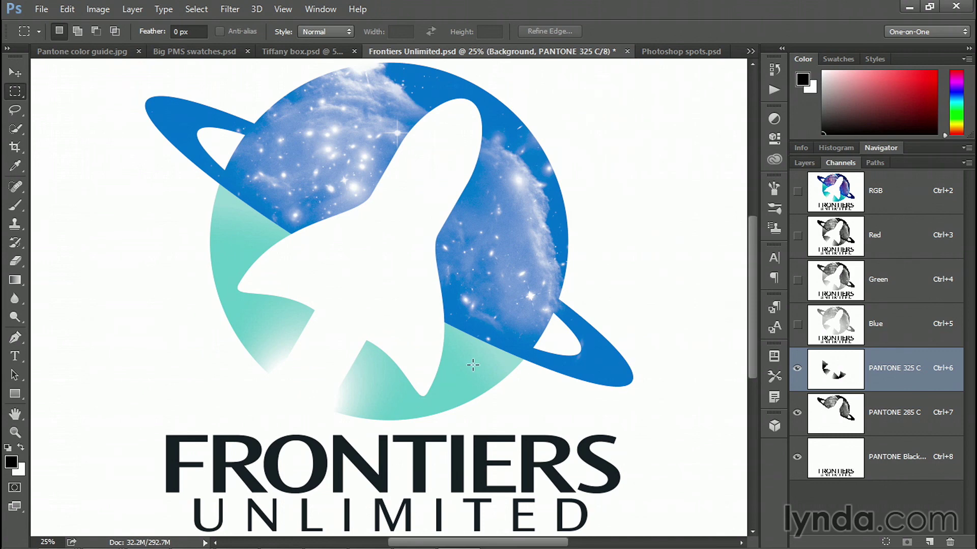
{"action": "key", "text": "ctrl+z"}
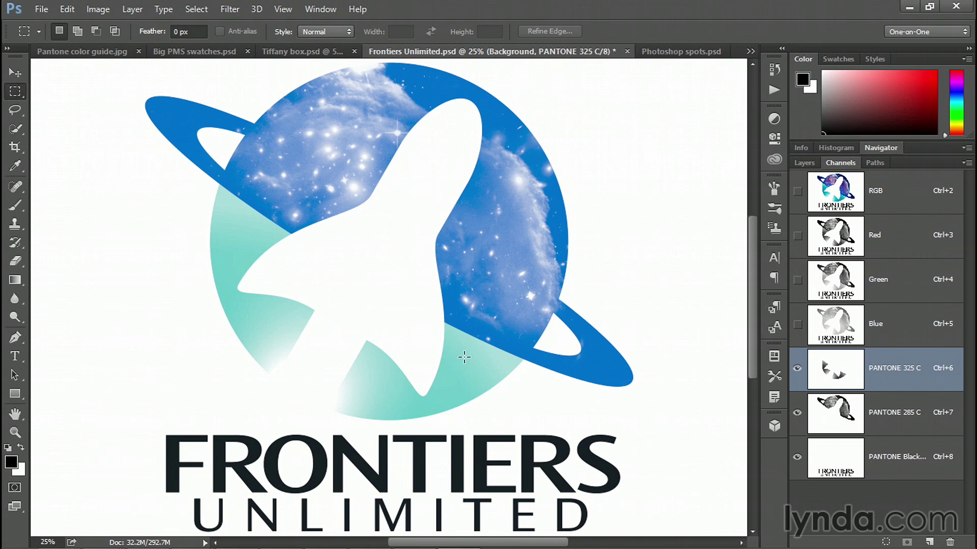
Reapply the undone Levels adjustment to the PANTONE 325 C channel, and set the black input level to 60 for PANTONE 285 C.
{"action": "key", "text": "ctrl+z"}
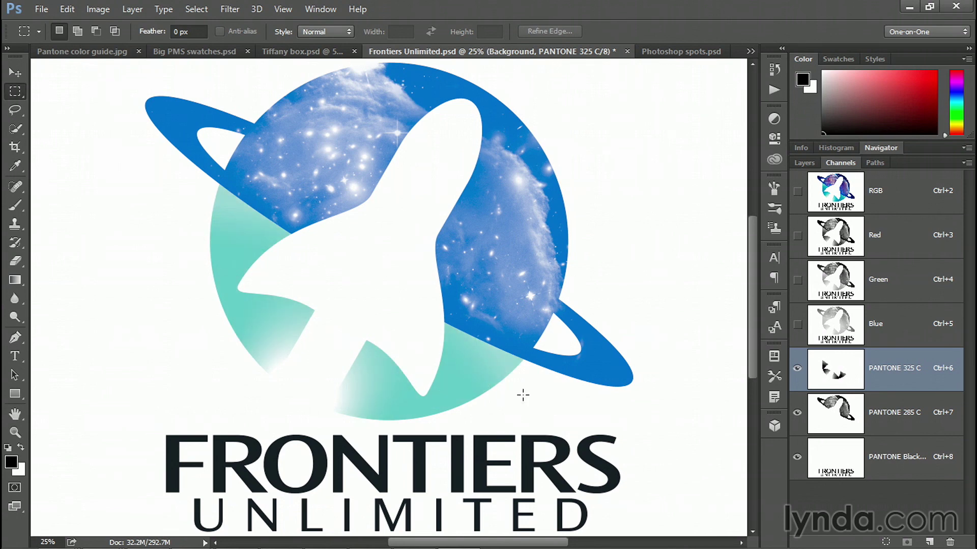
{"action": "left_click", "coordinate": [838, 423]}
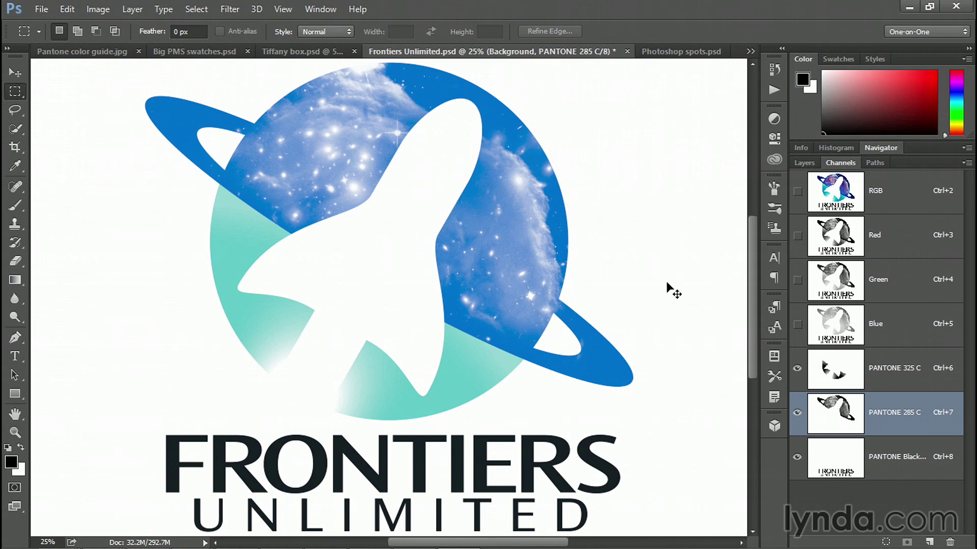
{"action": "key", "text": "ctrl+l"}
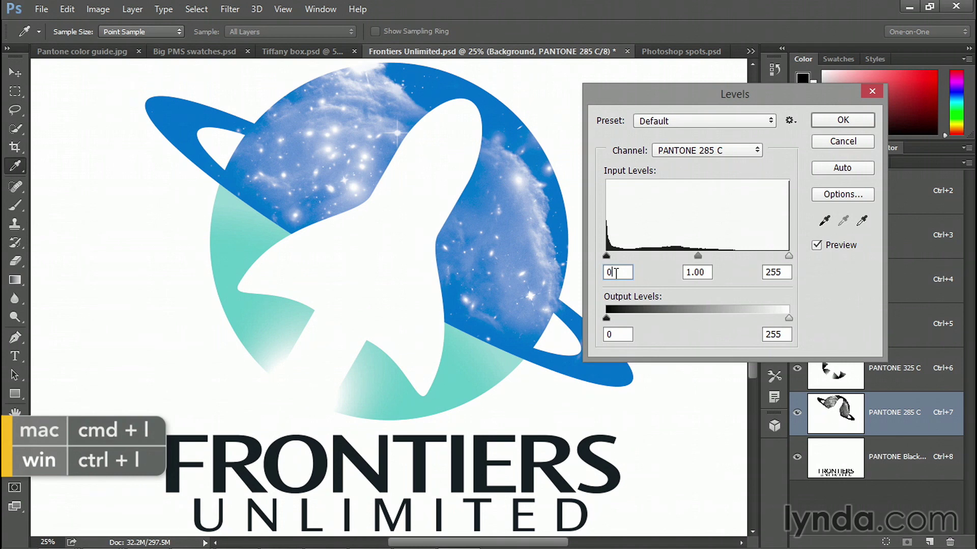
{"action": "key", "text": "shift+Up"}
{"action": "key", "text": "shift+Up"}
{"action": "key", "text": "shift+Up"}
{"action": "key", "text": "shift+Up"}
{"action": "key", "text": "shift+Up"}
{"action": "key", "text": "shift+Up"}
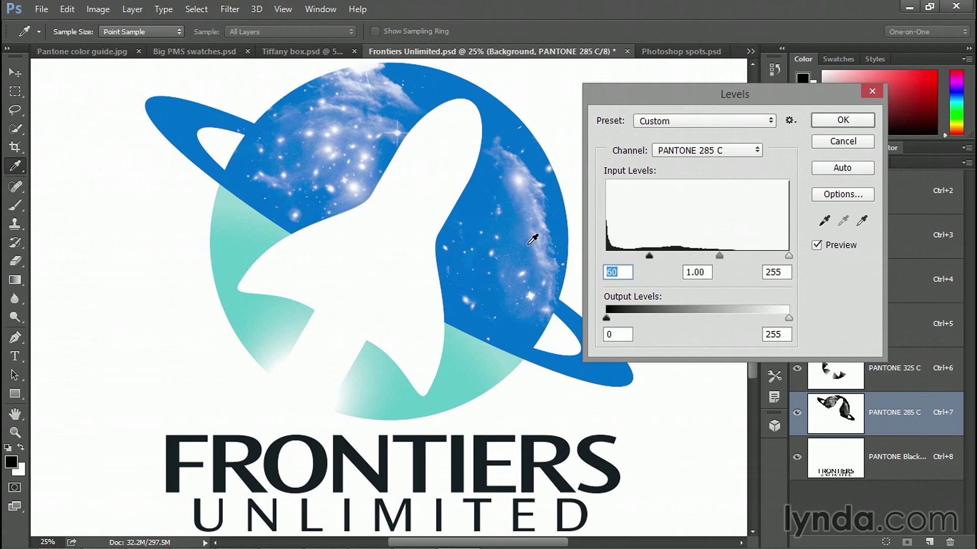
Set the midtone input level of the PANTONE 285 C channel to 1.3 and apply the Levels adjustment.
{"action": "key", "text": "Tab"}
{"action": "key", "text": "shift+Up"}
{"action": "key", "text": "shift+Up"}
{"action": "key", "text": "shift+Up"}
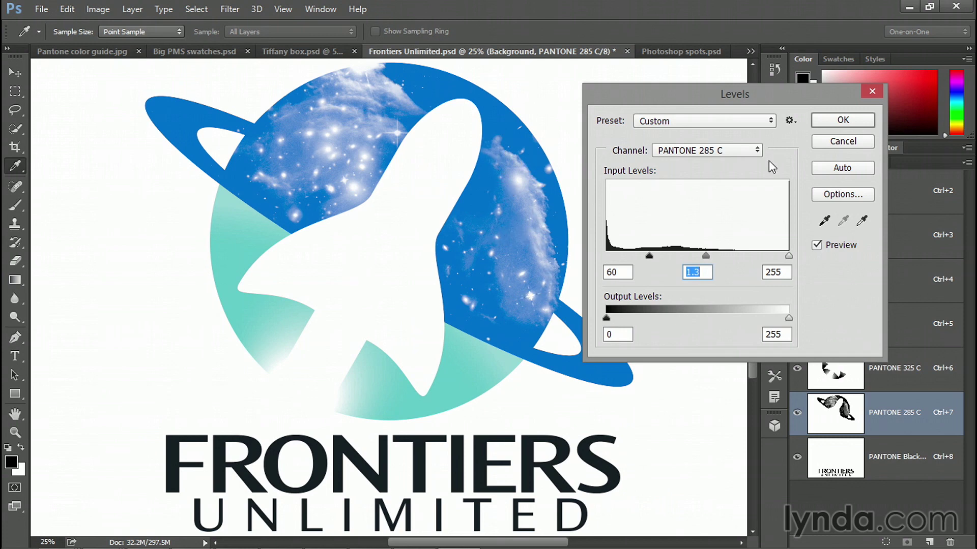
{"action": "left_click", "coordinate": [832, 122]}
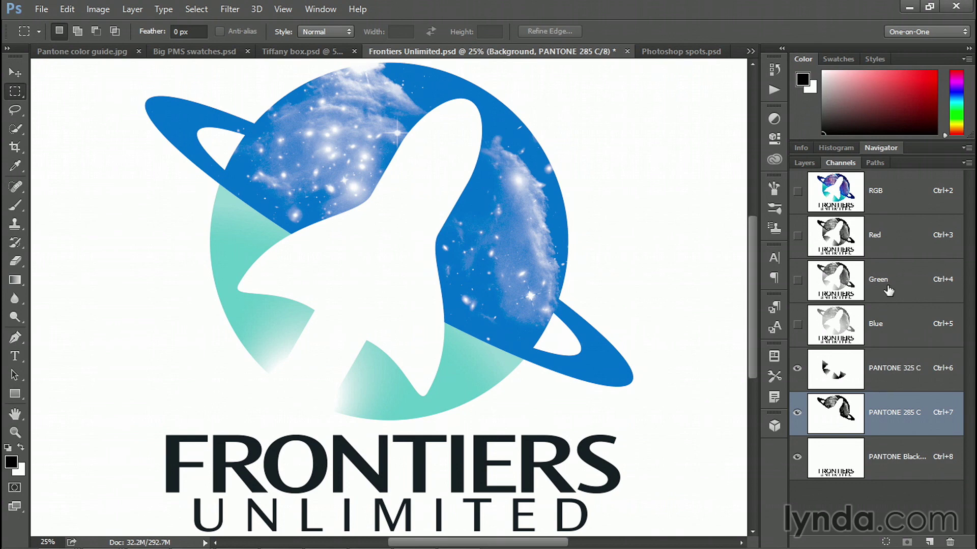
Delete the RGB composite with its Red, Green and Blue channels, and show the PANTONE Black 6 C channel with the other spot channels.
{"action": "left_click", "coordinate": [908, 209]}
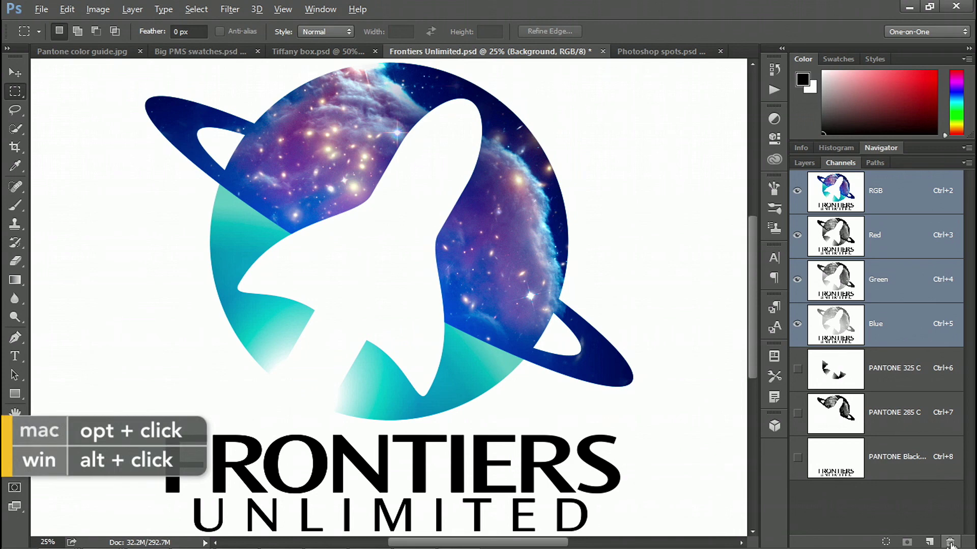
{"action": "left_click", "coordinate": [949, 542], "text": "alt"}
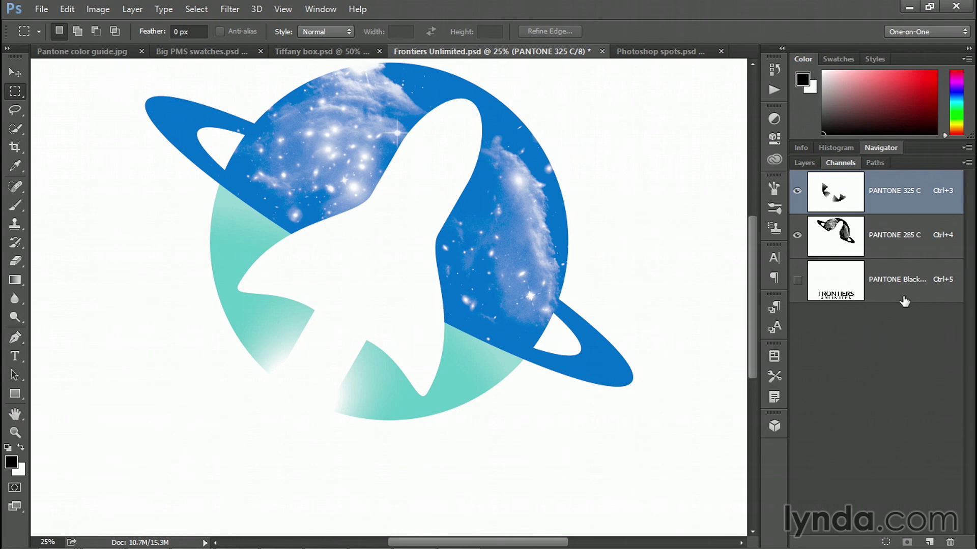
{"action": "left_click", "coordinate": [797, 280]}
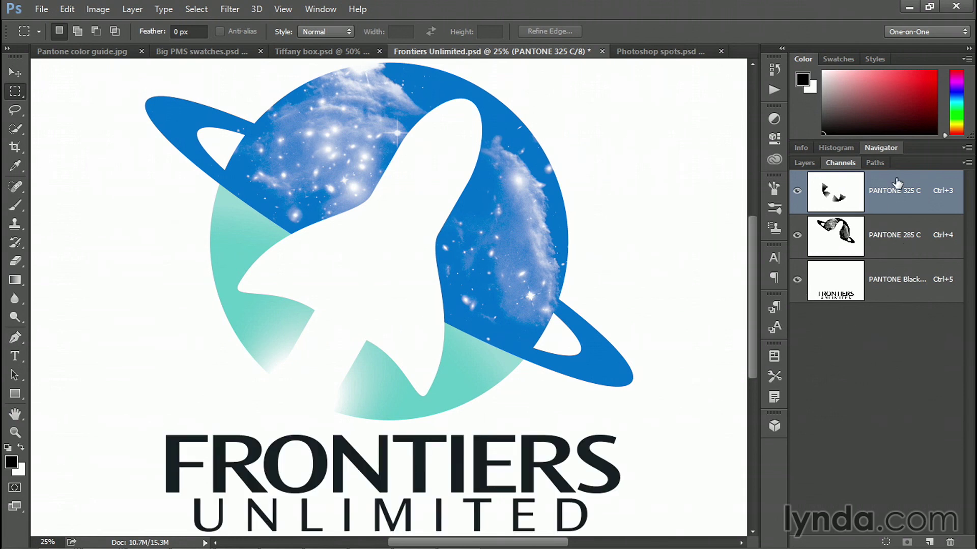
Check the document's remaining layers and its current and available color modes.
{"action": "left_click", "coordinate": [807, 164]}
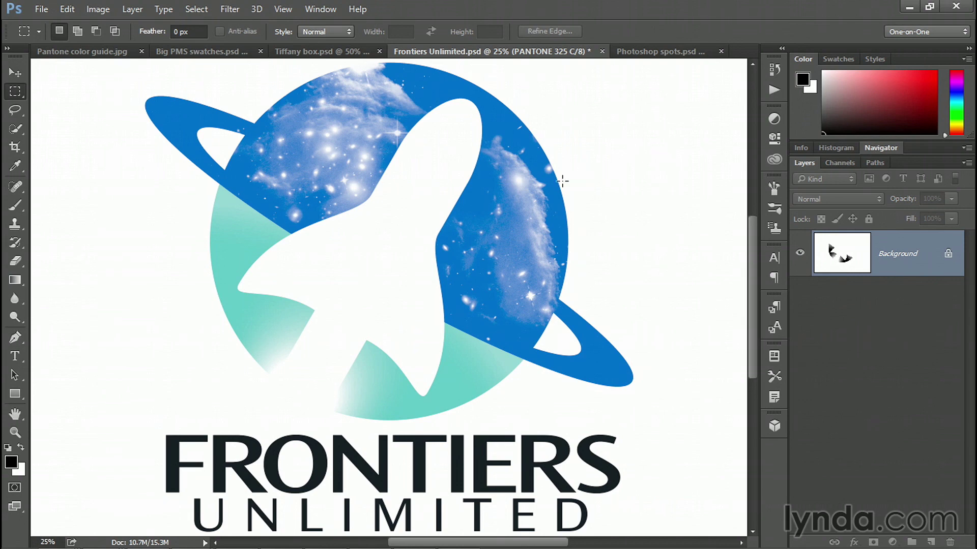
{"action": "left_click", "coordinate": [107, 9]}
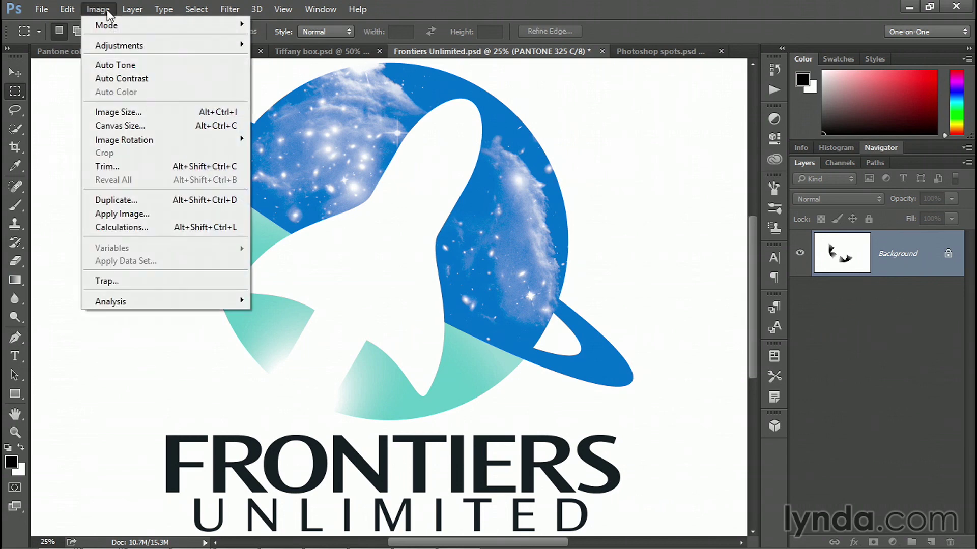
{"action": "mouse_move", "coordinate": [124, 26]}
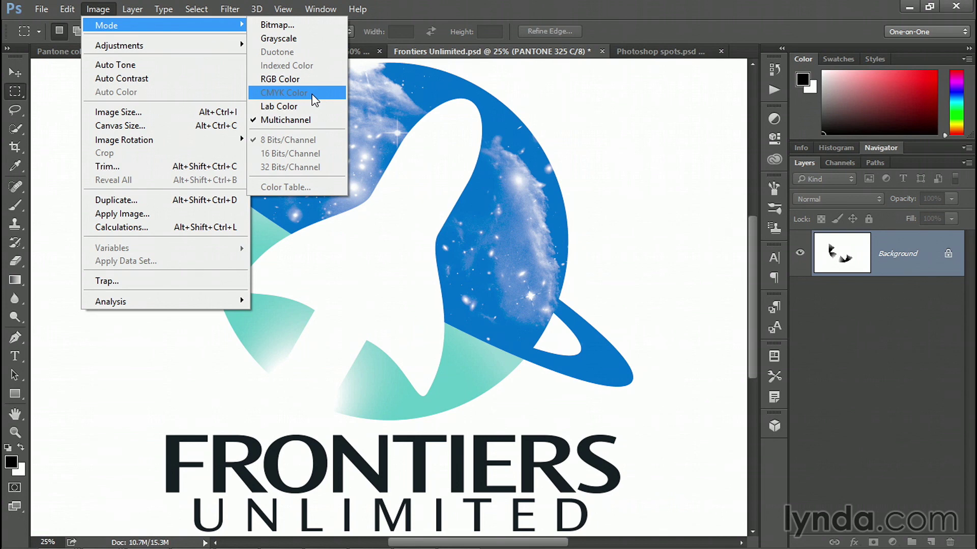
{"action": "key", "text": "Escape"}
{"action": "key", "text": "Escape"}
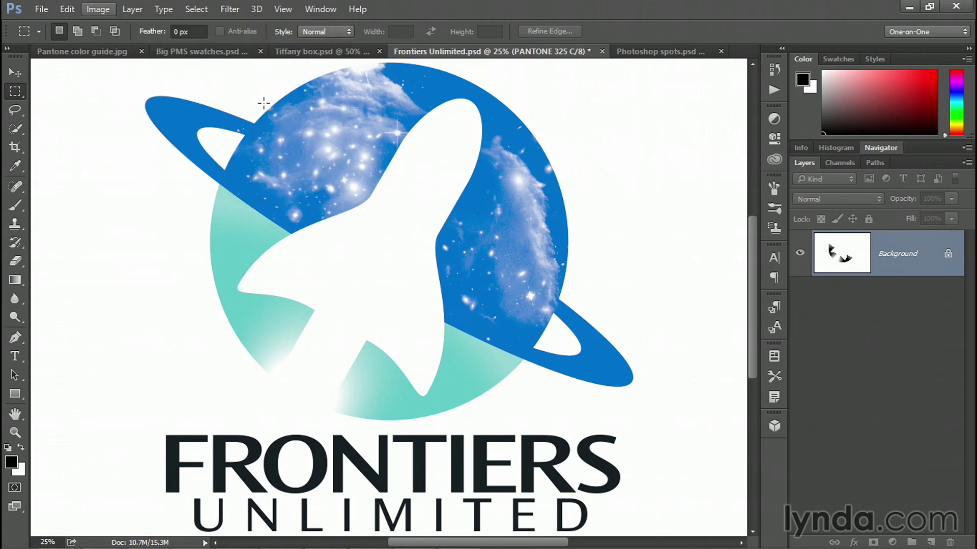
Try to save the document over Photoshop spots.psd in the 415_Ps_spots folder, in Photoshop format with spot colors included.
{"action": "left_click", "coordinate": [43, 11]}
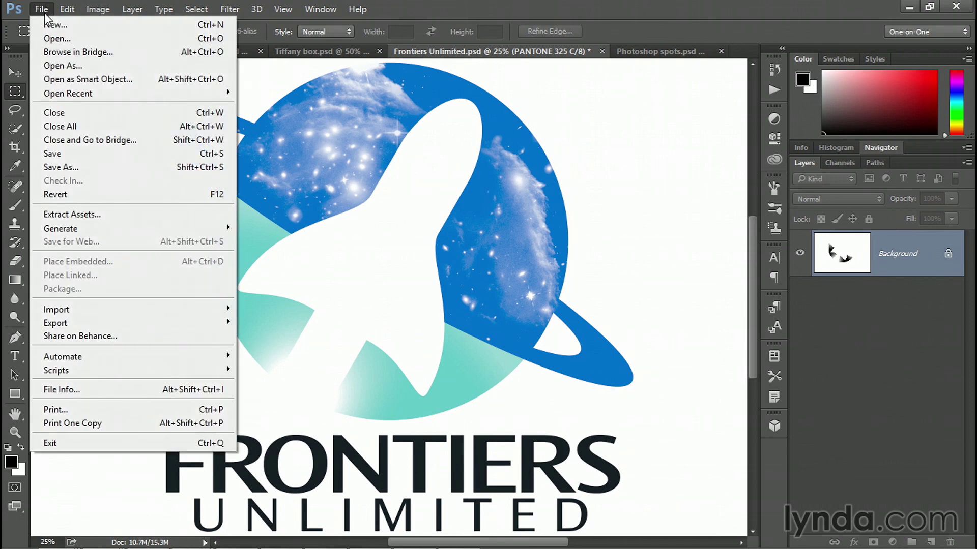
{"action": "left_click", "coordinate": [107, 166]}
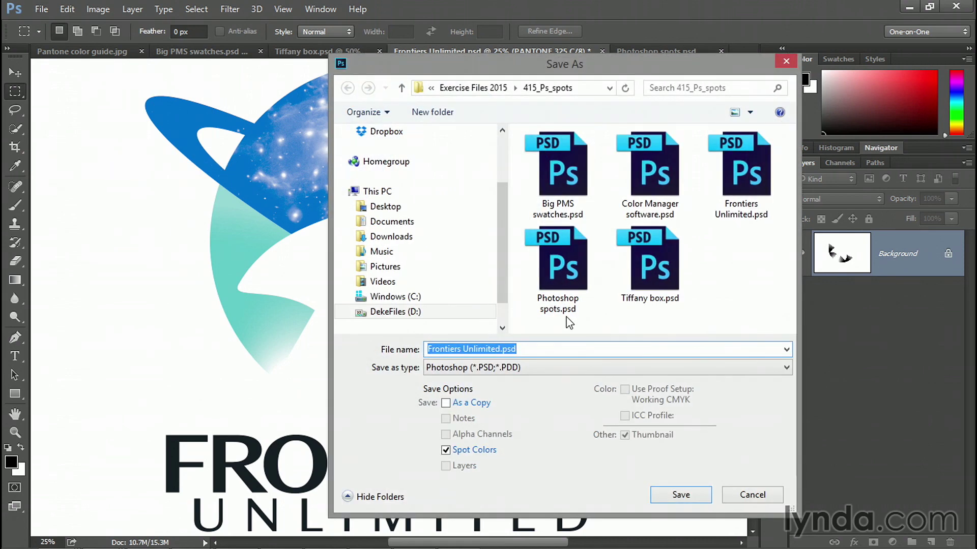
{"action": "left_click", "coordinate": [571, 314]}
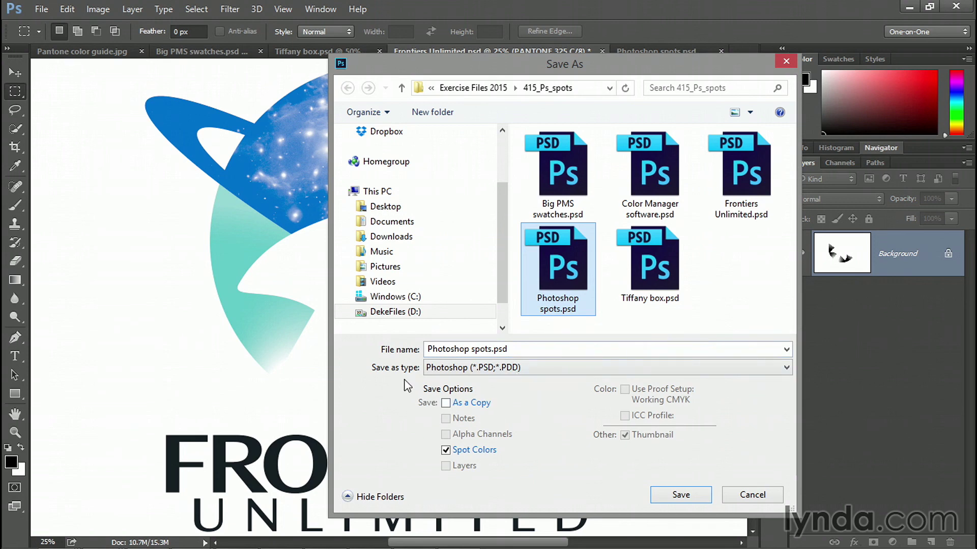
{"action": "left_click", "coordinate": [540, 369]}
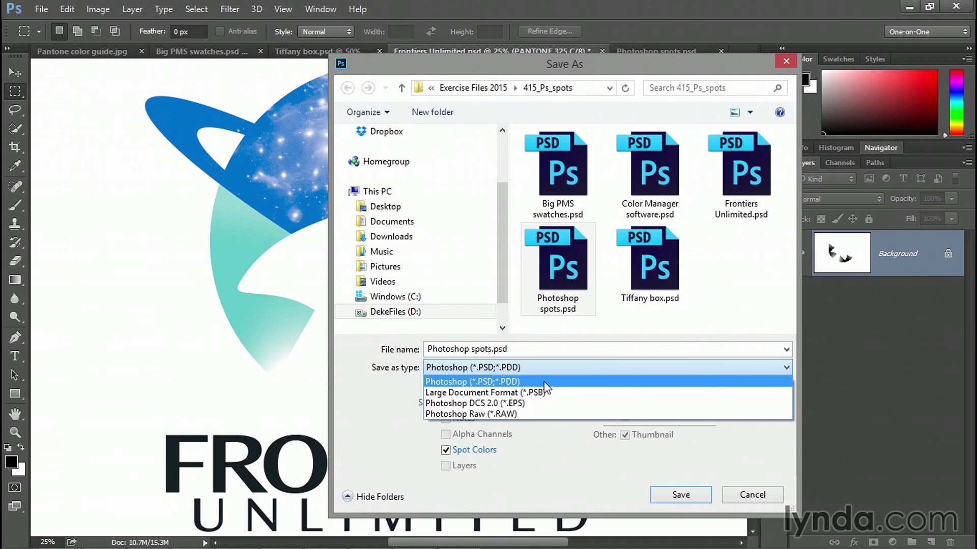
{"action": "left_click", "coordinate": [545, 383]}
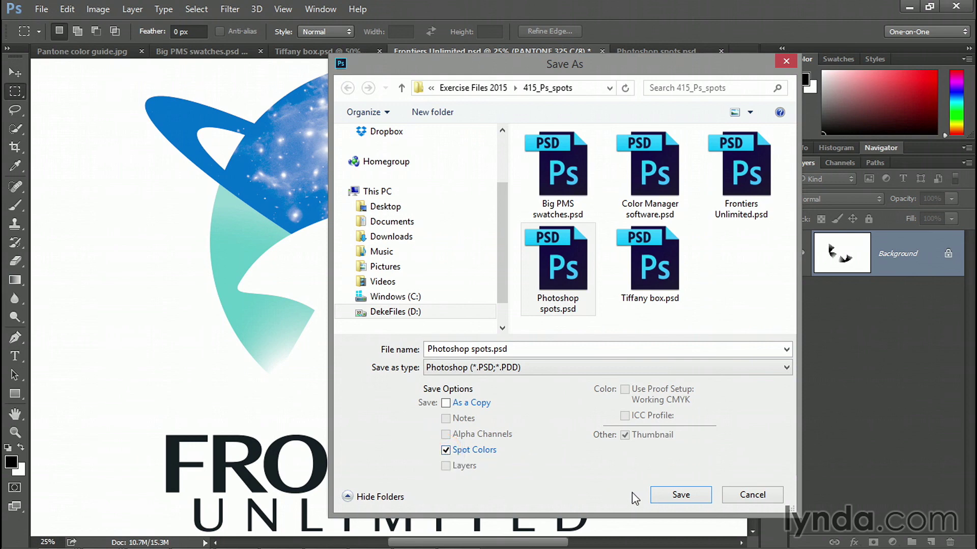
{"action": "left_click", "coordinate": [663, 497]}
{"action": "left_click", "coordinate": [511, 284]}
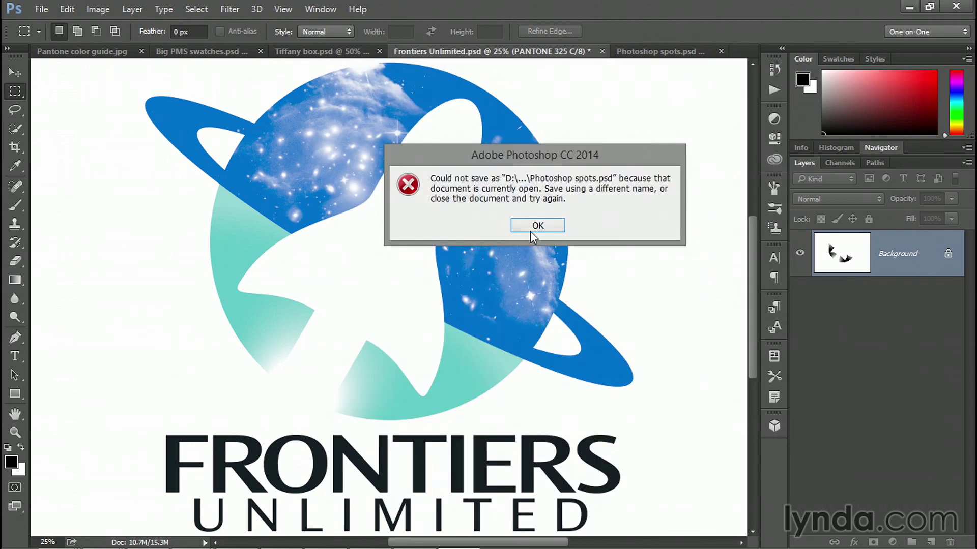
{"action": "left_click", "coordinate": [539, 226]}
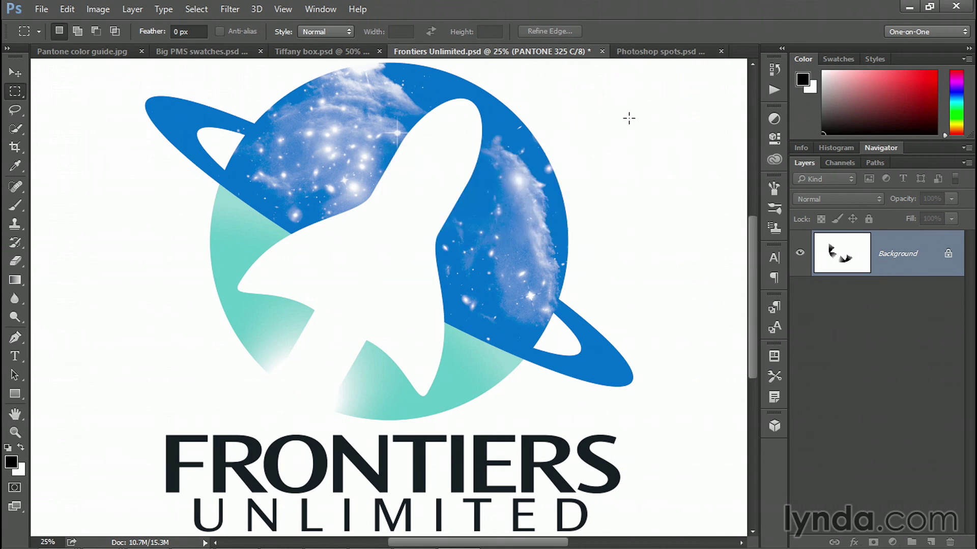
Change the ink of the PANTONE 325 C spot channel to PANTONE 3252 C from the PANTONE+ Solid Coated book.
{"action": "left_click", "coordinate": [840, 163]}
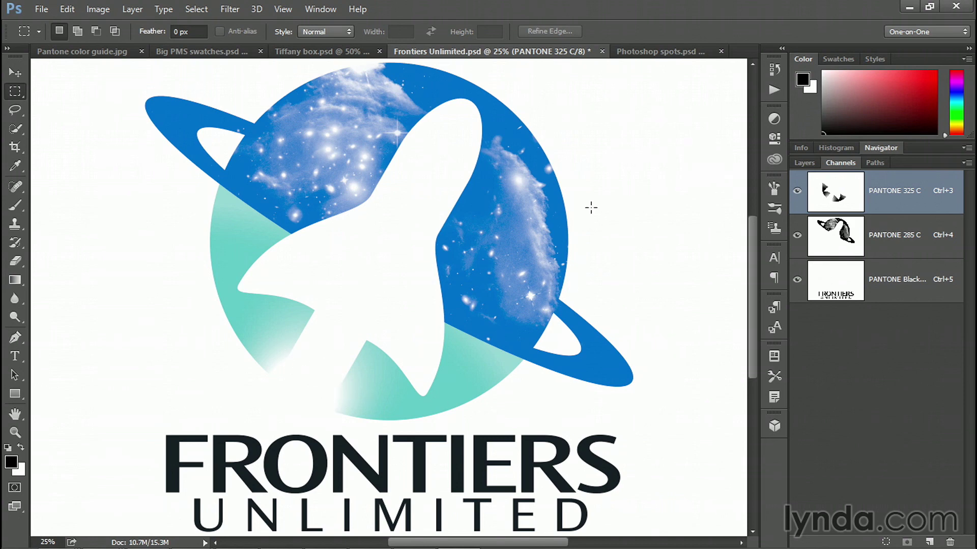
{"action": "double_click", "coordinate": [848, 206]}
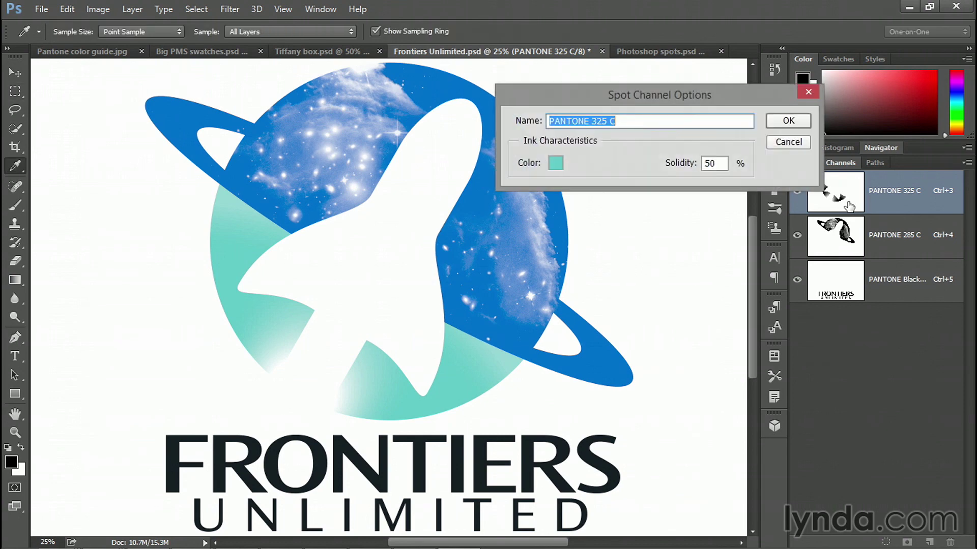
{"action": "left_click", "coordinate": [556, 163]}
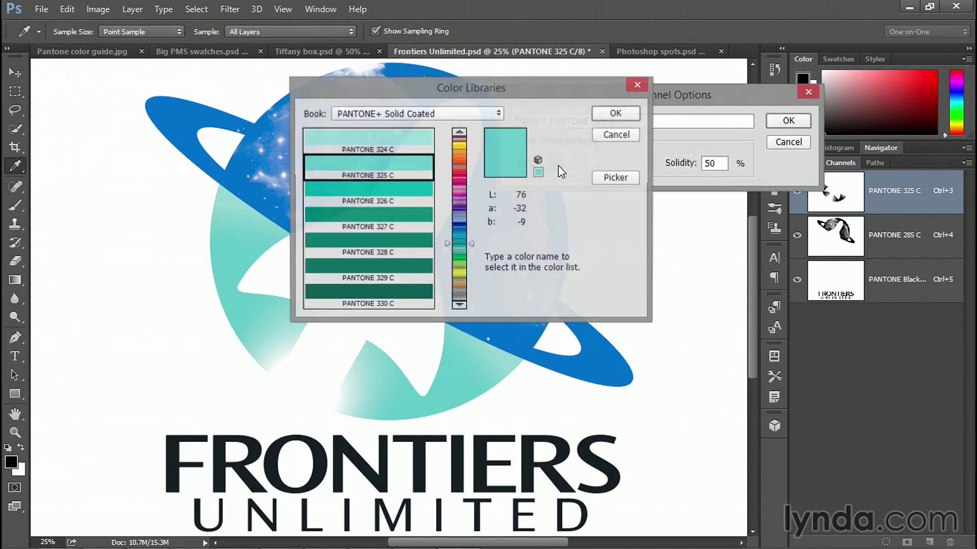
{"action": "left_click", "coordinate": [458, 306]}
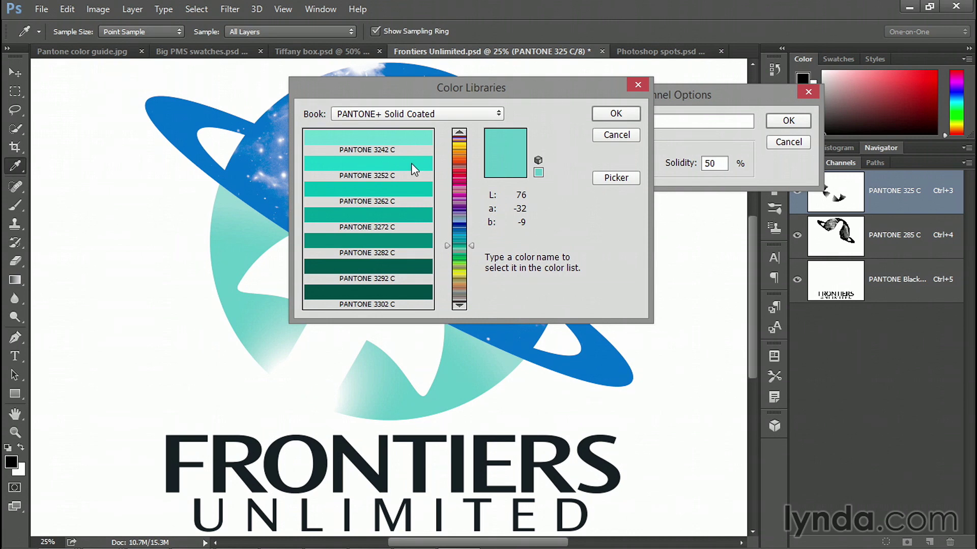
{"action": "left_click_drag", "start_coordinate": [412, 92], "coordinate": [641, 154]}
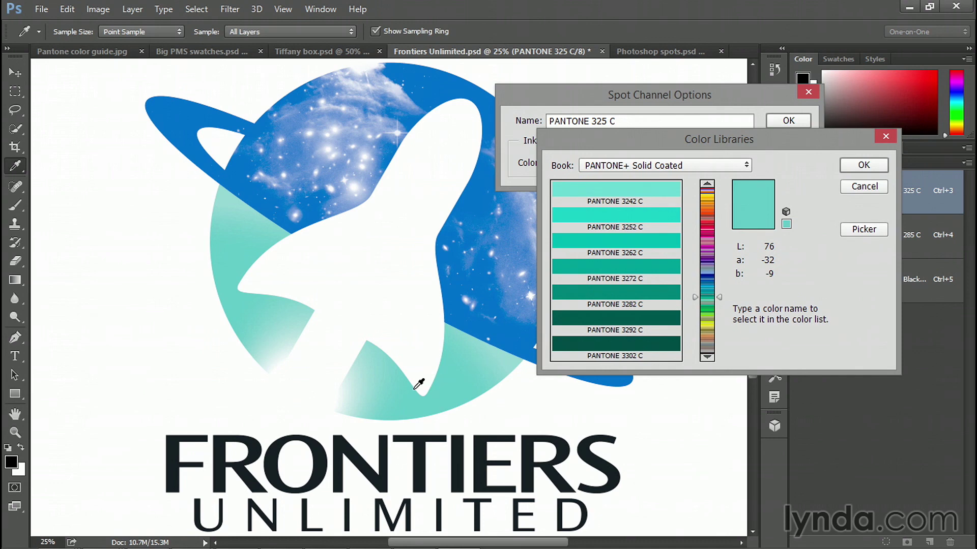
{"action": "left_click", "coordinate": [631, 227]}
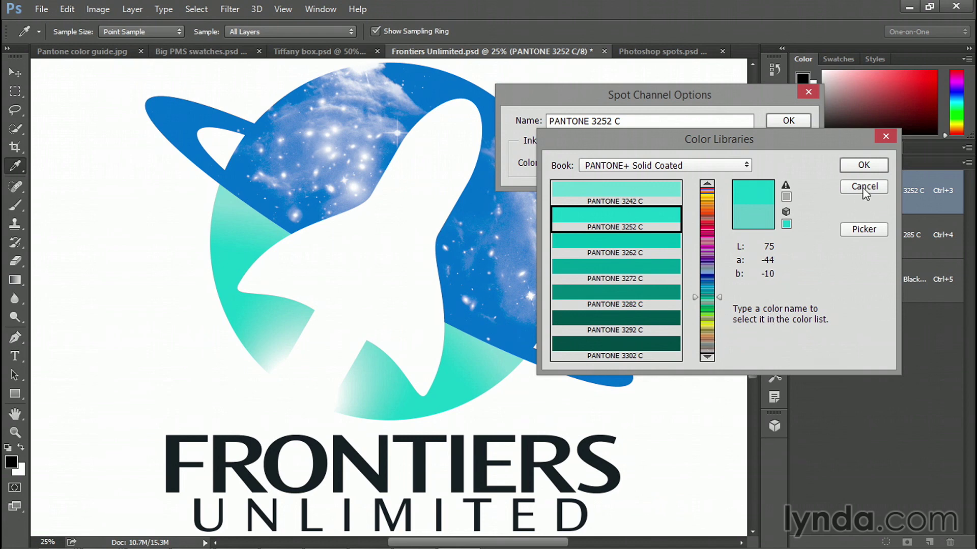
{"action": "left_click", "coordinate": [855, 169]}
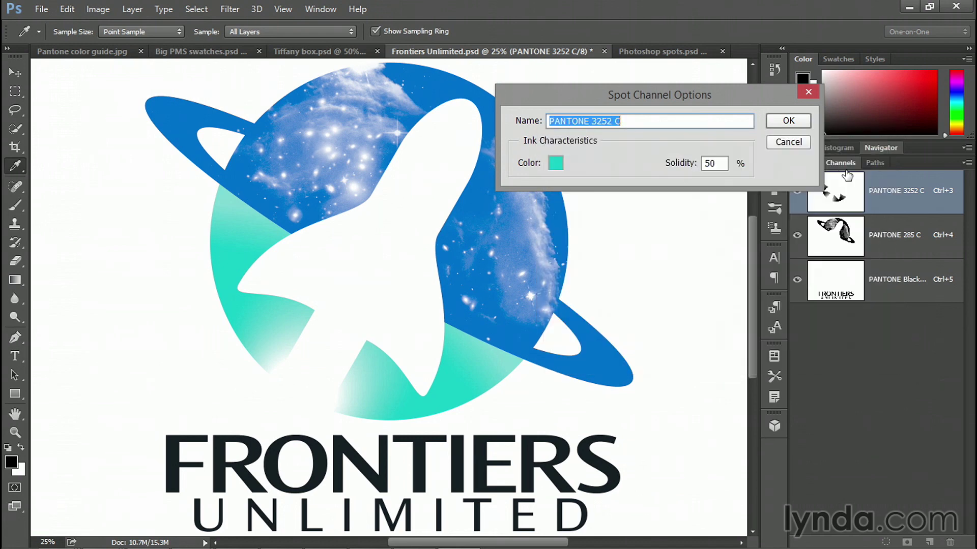
{"action": "left_click", "coordinate": [778, 121]}
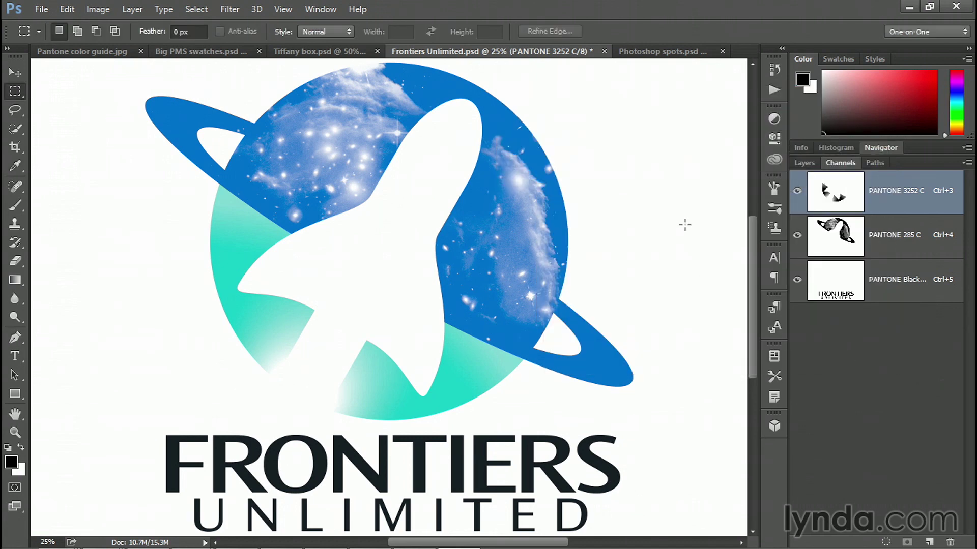